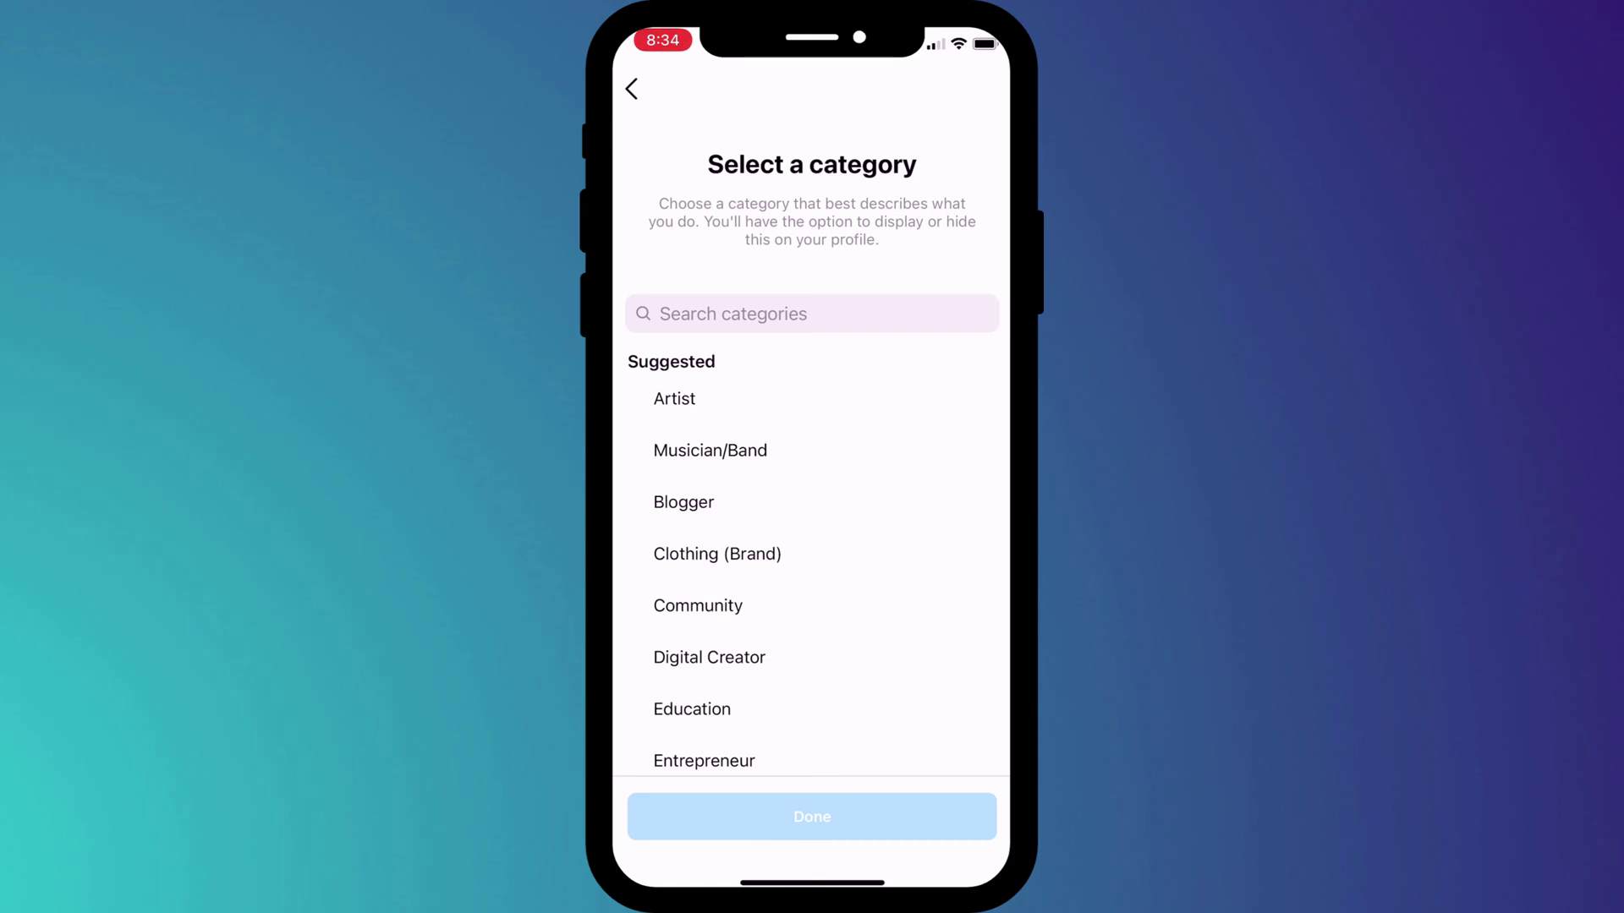
Set the account category to Digital Creator and save the bio 'A professional creator'
click(709, 658)
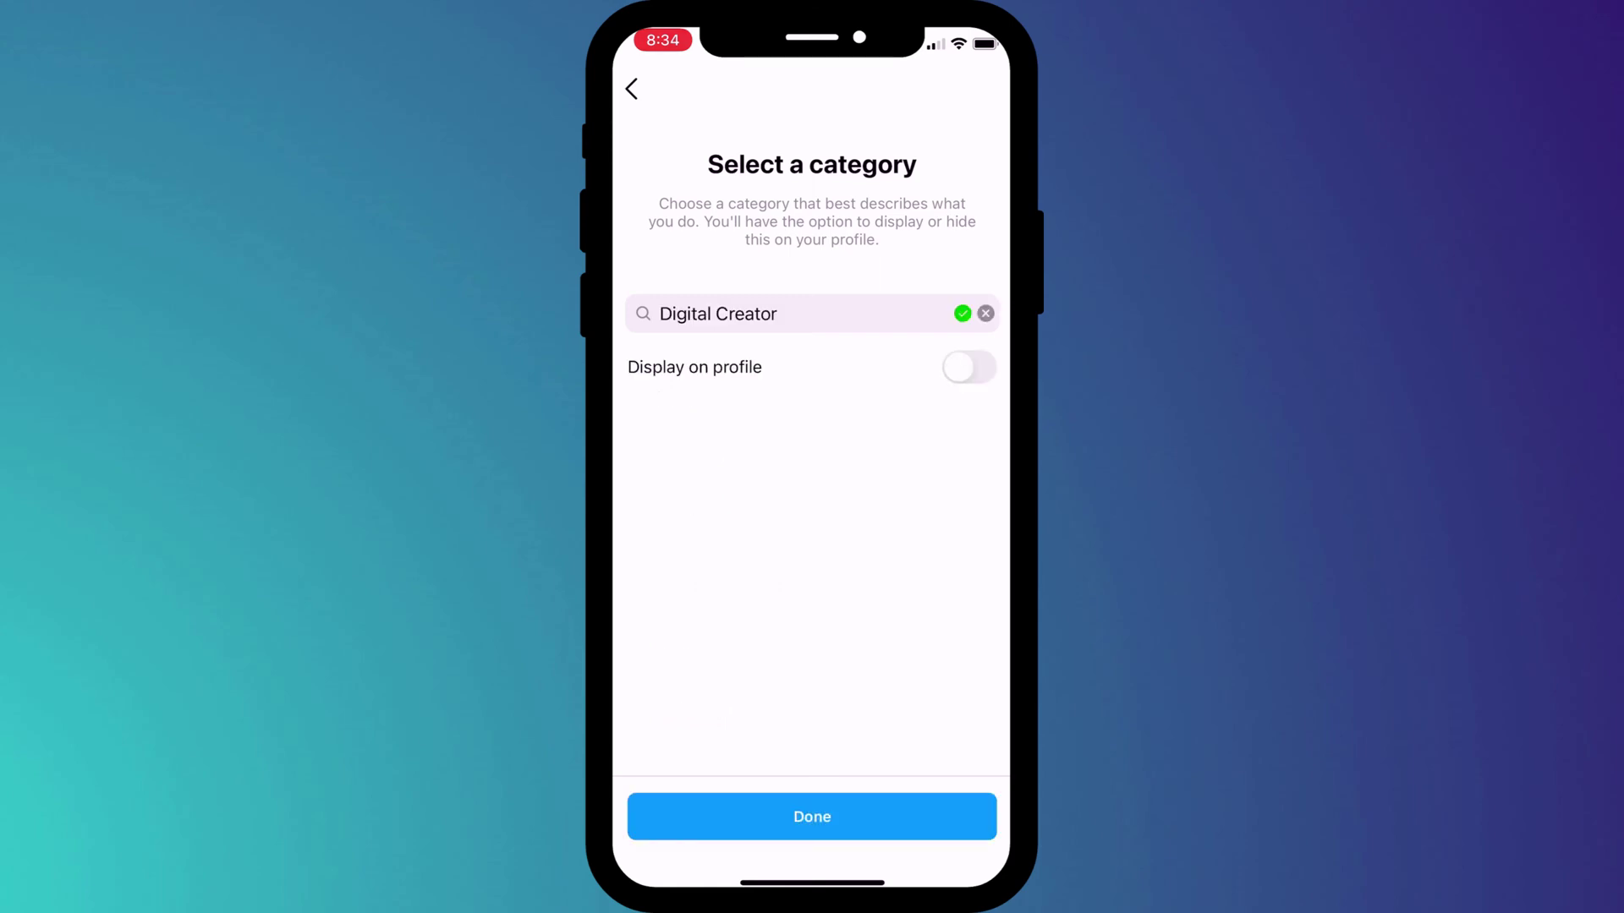
click(812, 816)
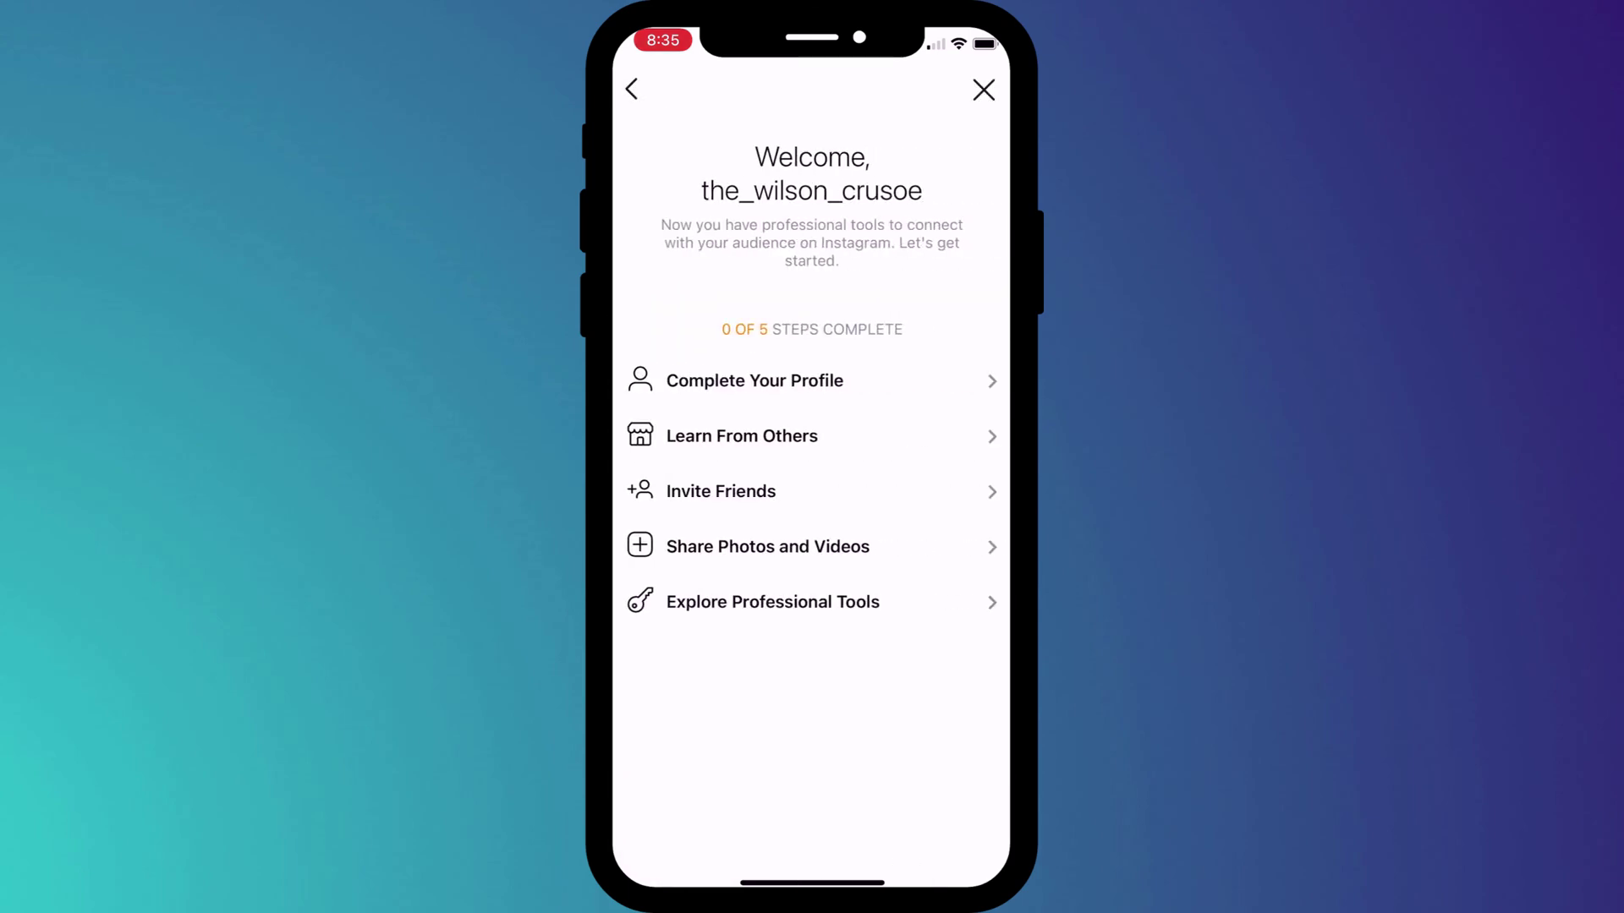
click(742, 662)
text(A profess)
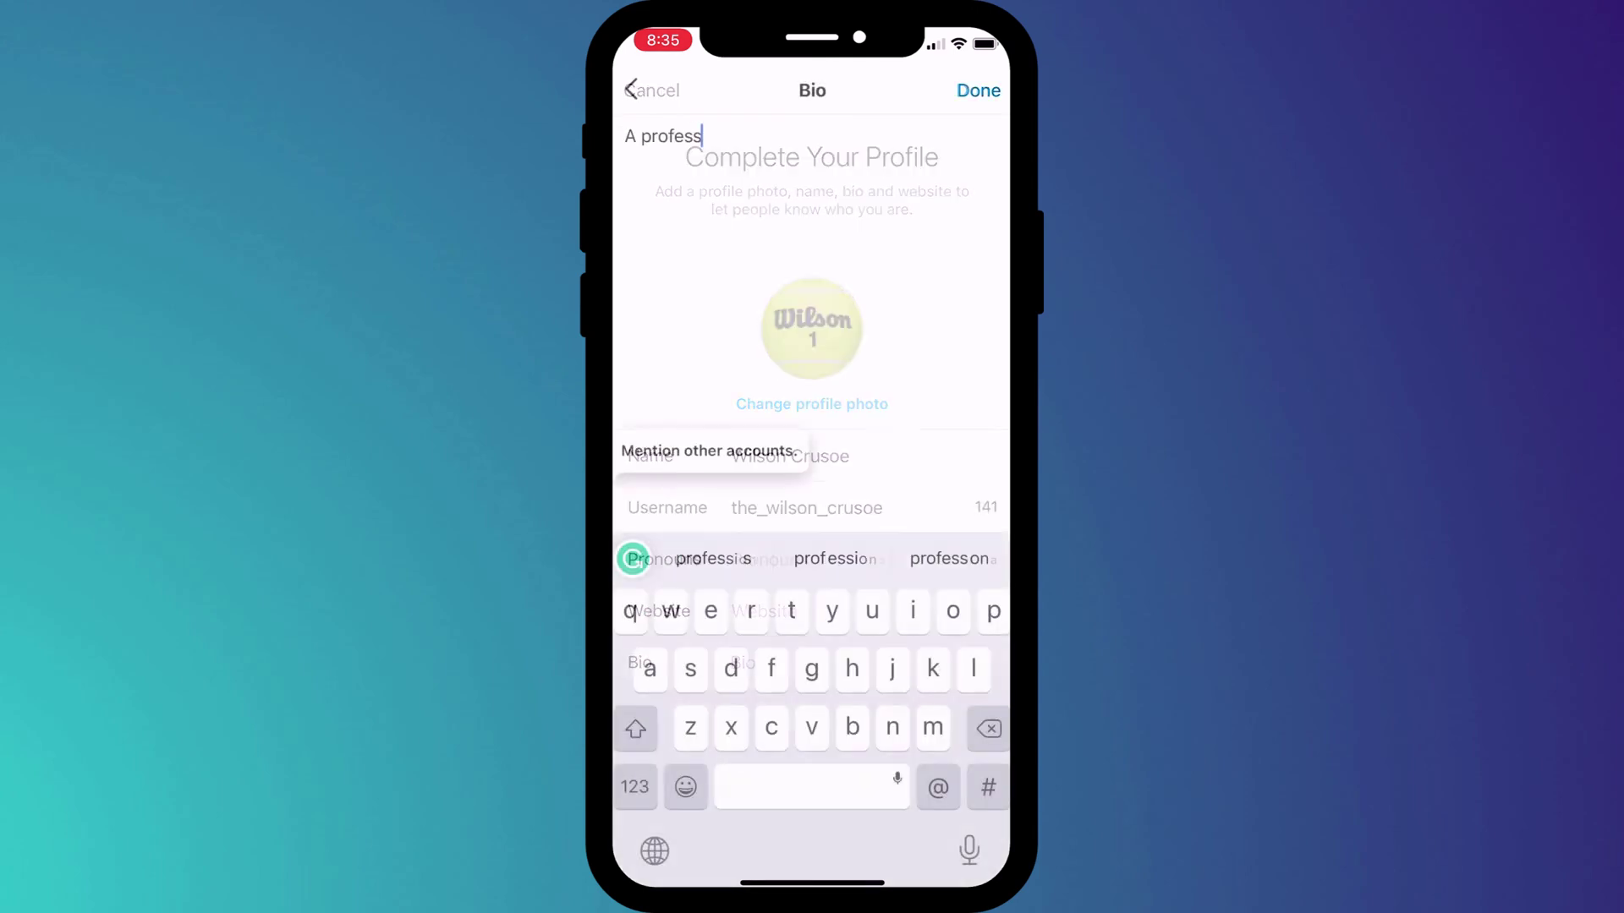
text(ional creator)
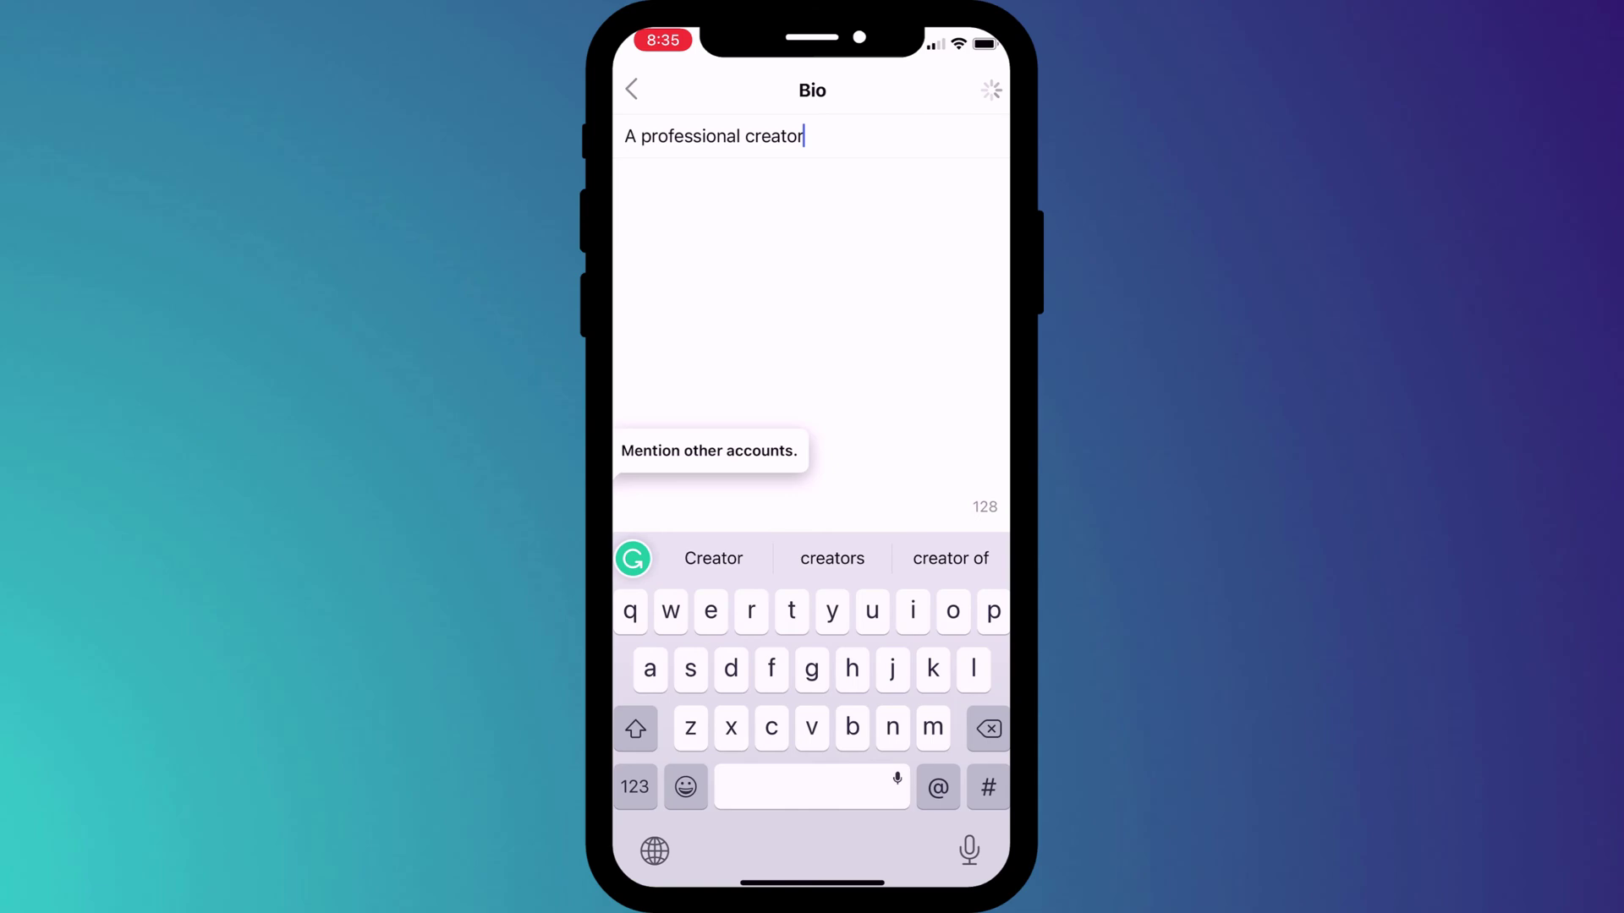
click(979, 89)
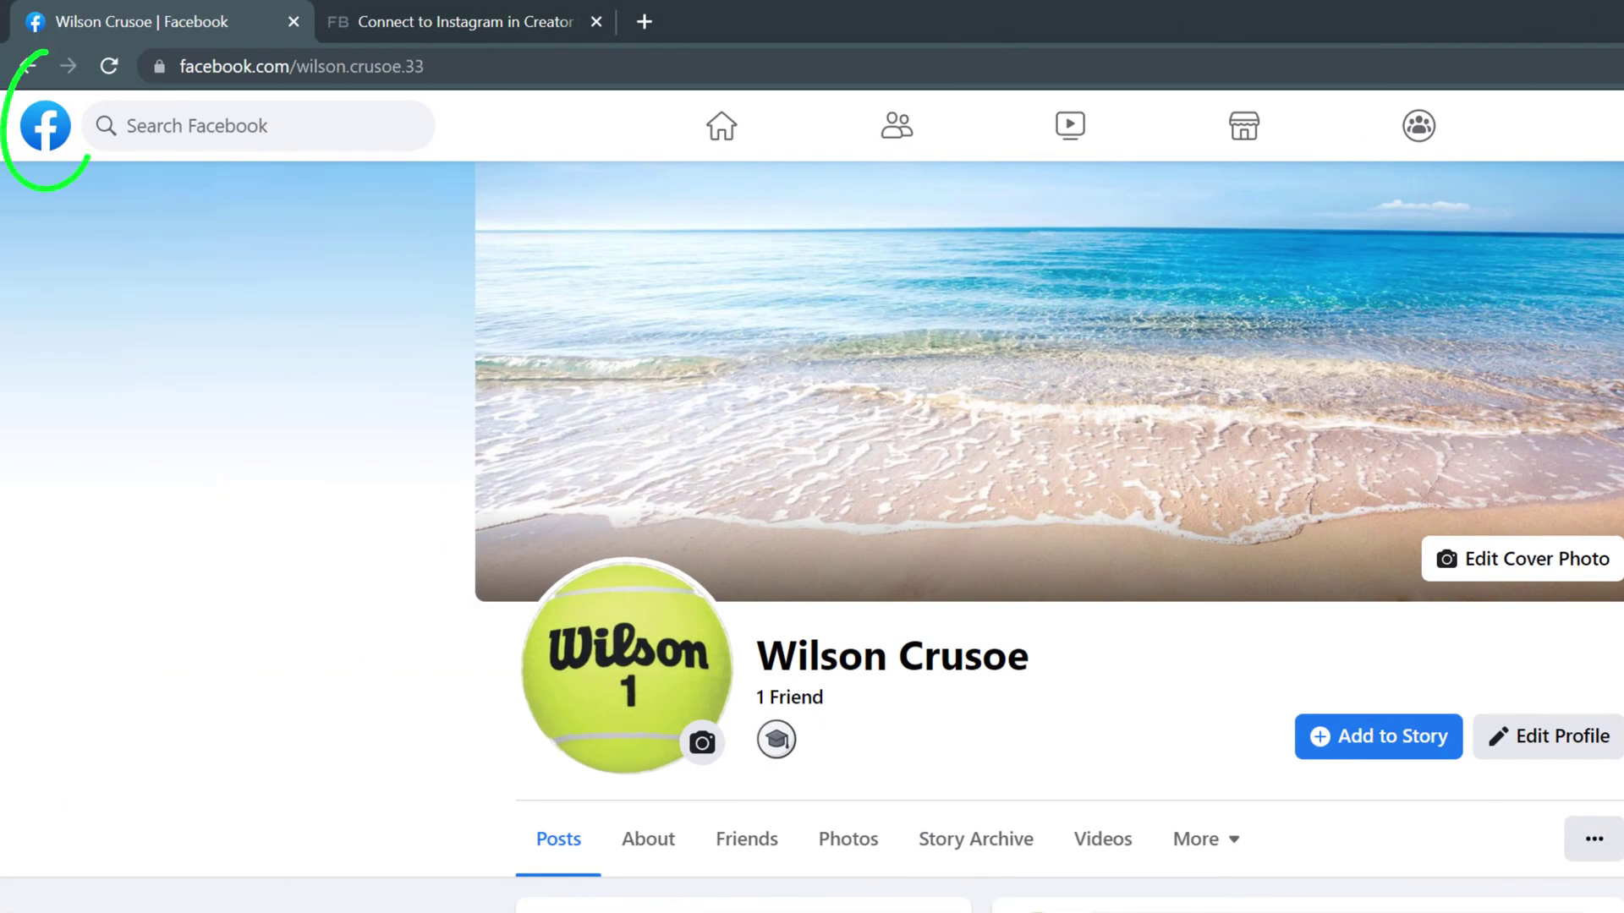
From Pages, create a new Page 'Wilson's Wall Art' with category Digital creator
click(47, 136)
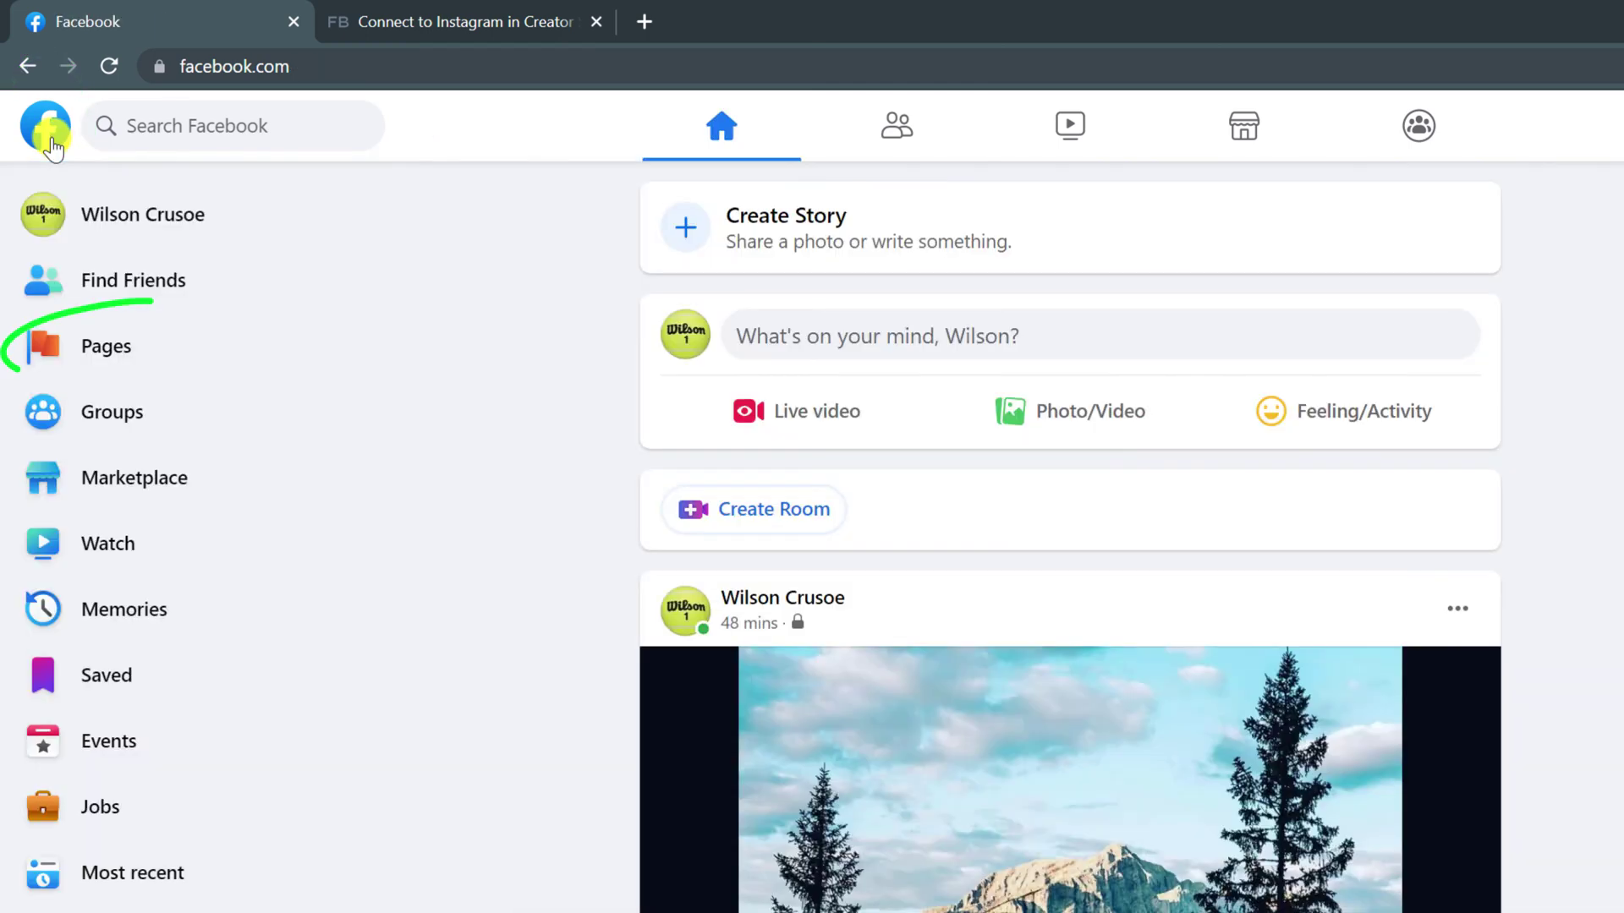
click(107, 364)
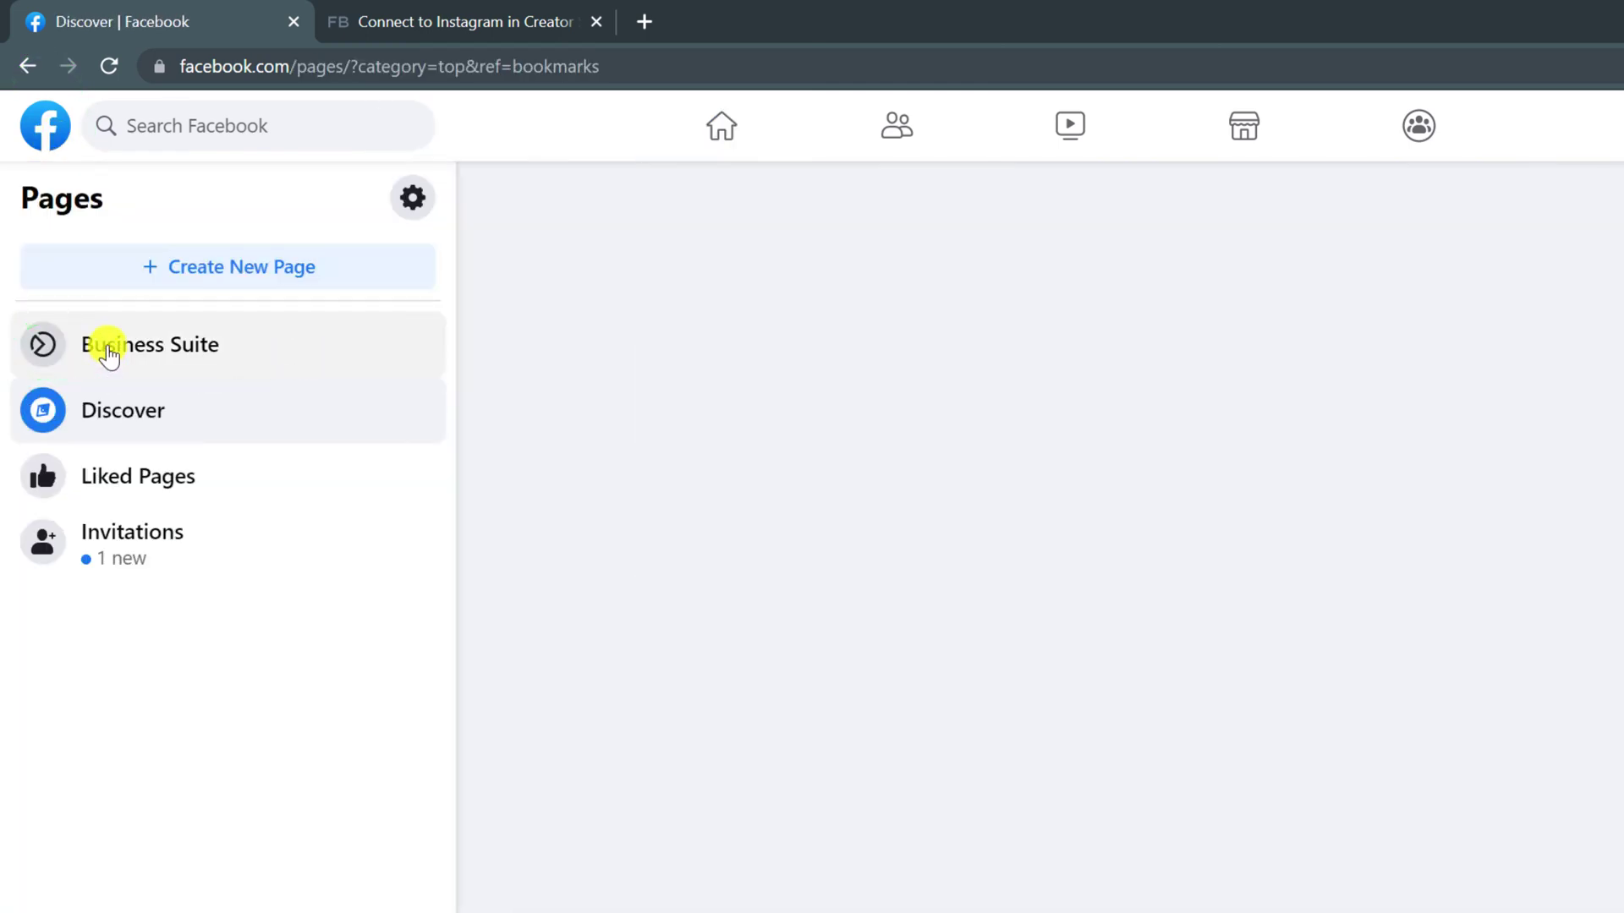
click(262, 270)
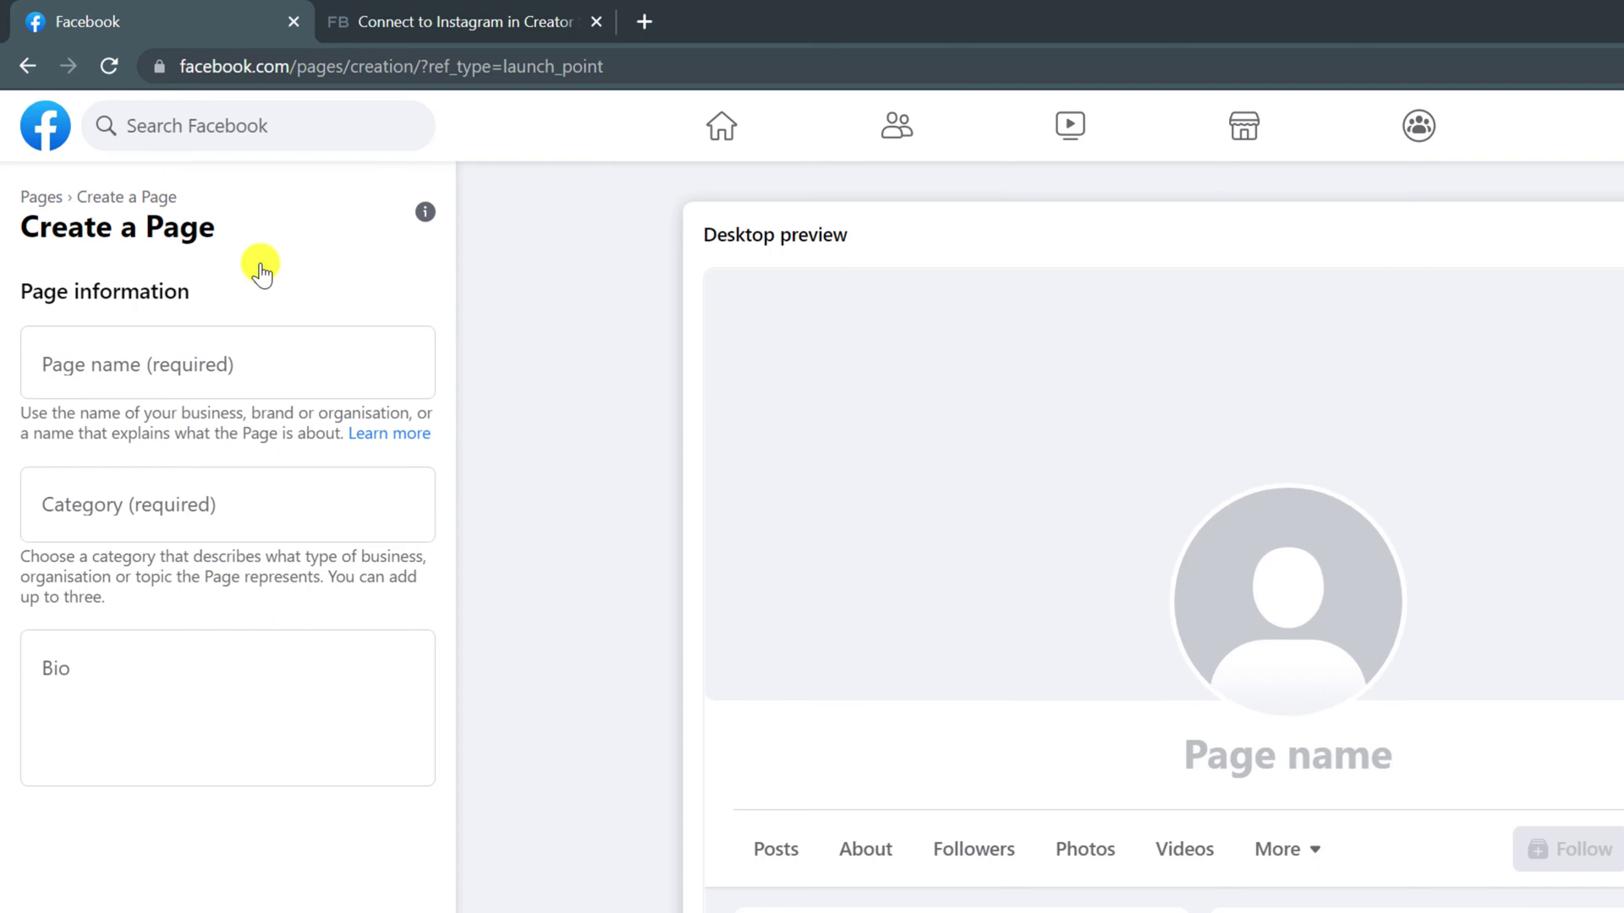
click(247, 373)
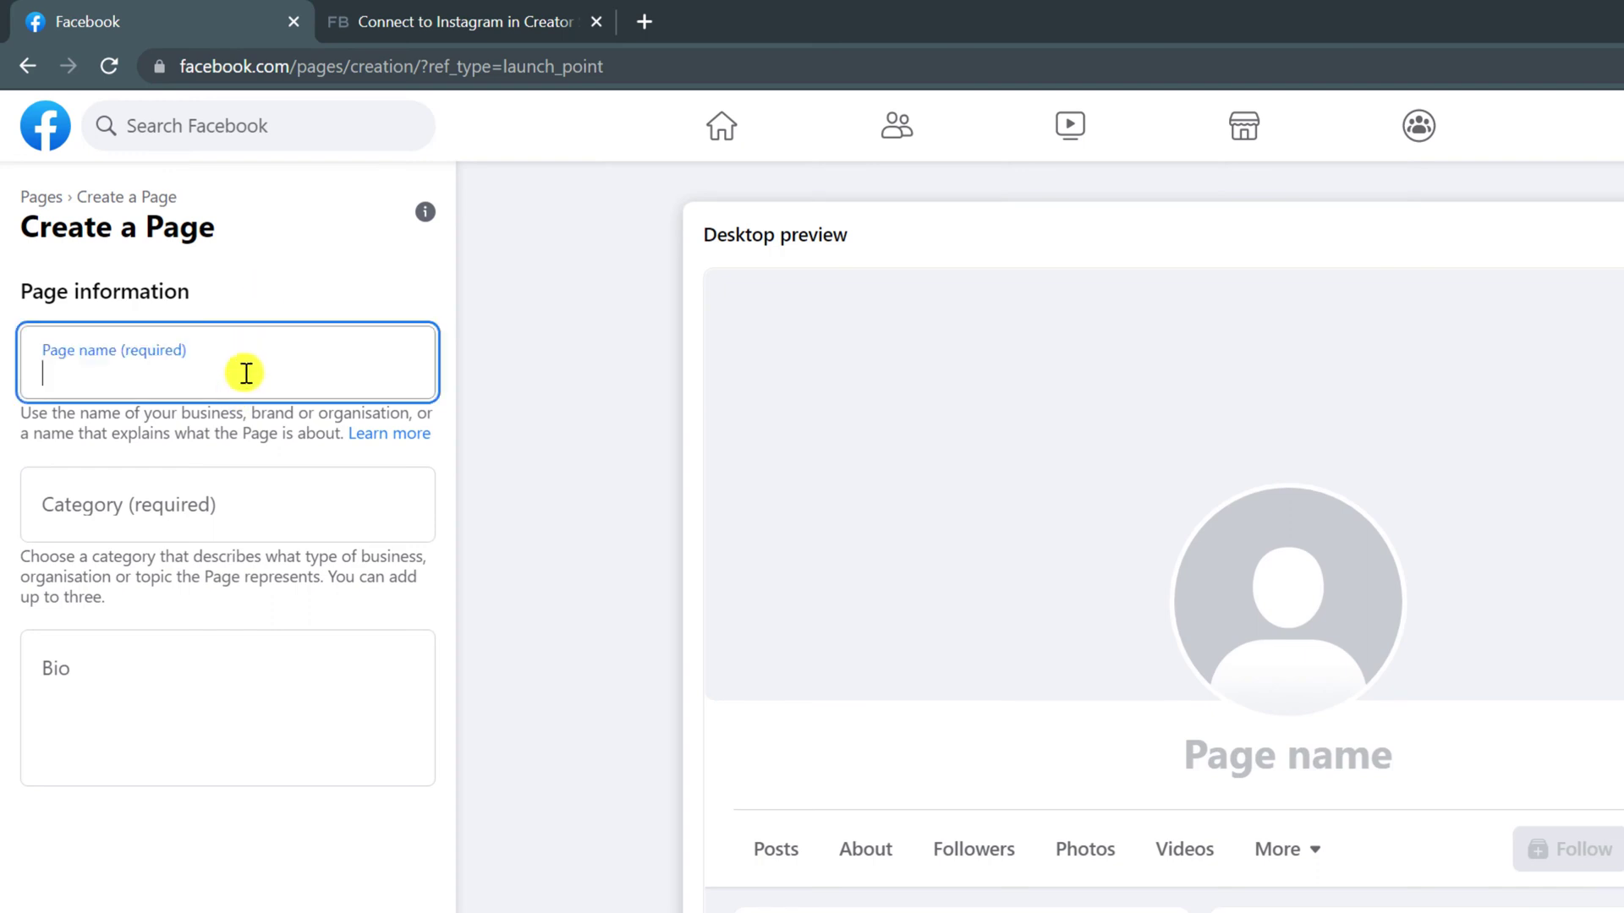
text(Wilson's Wall Art)
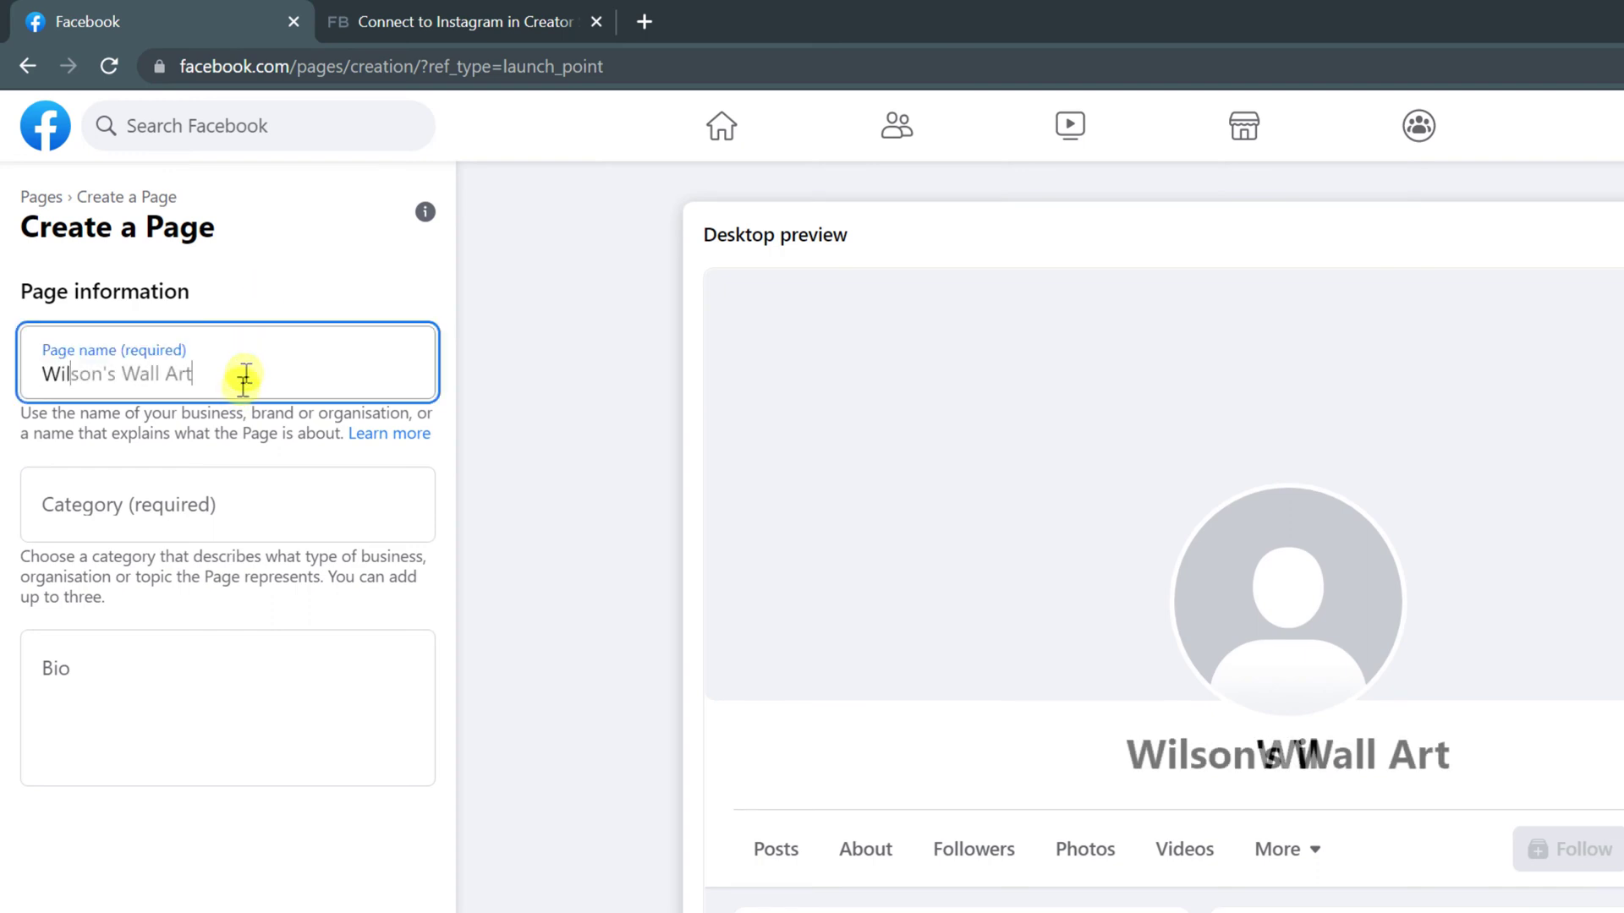
click(195, 508)
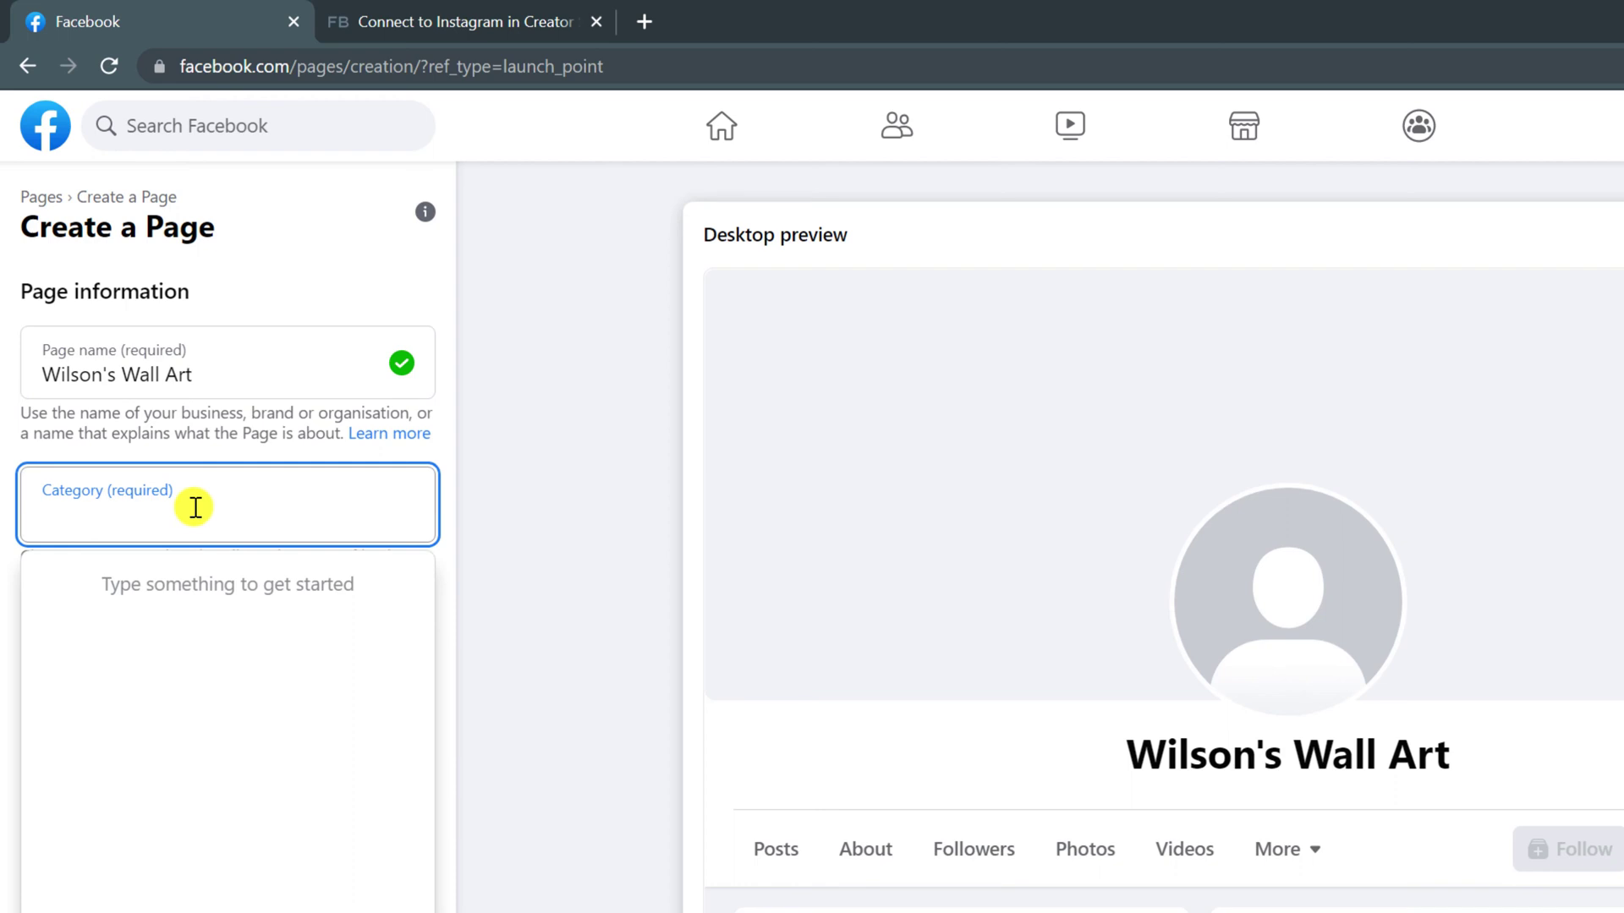
text(Digital)
click(144, 616)
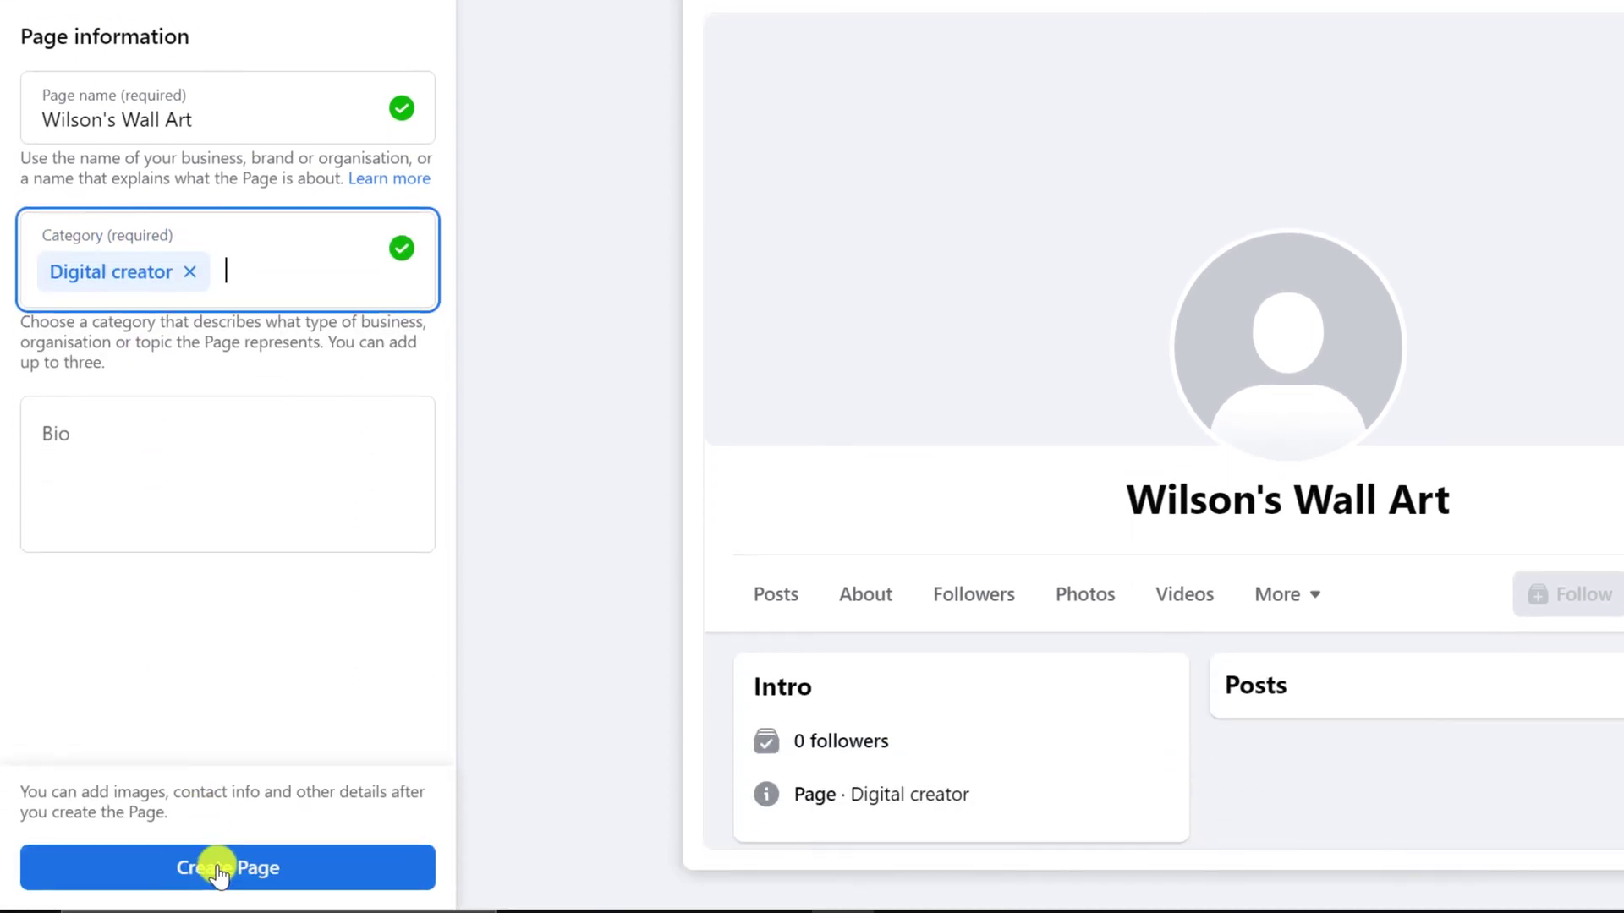
click(218, 872)
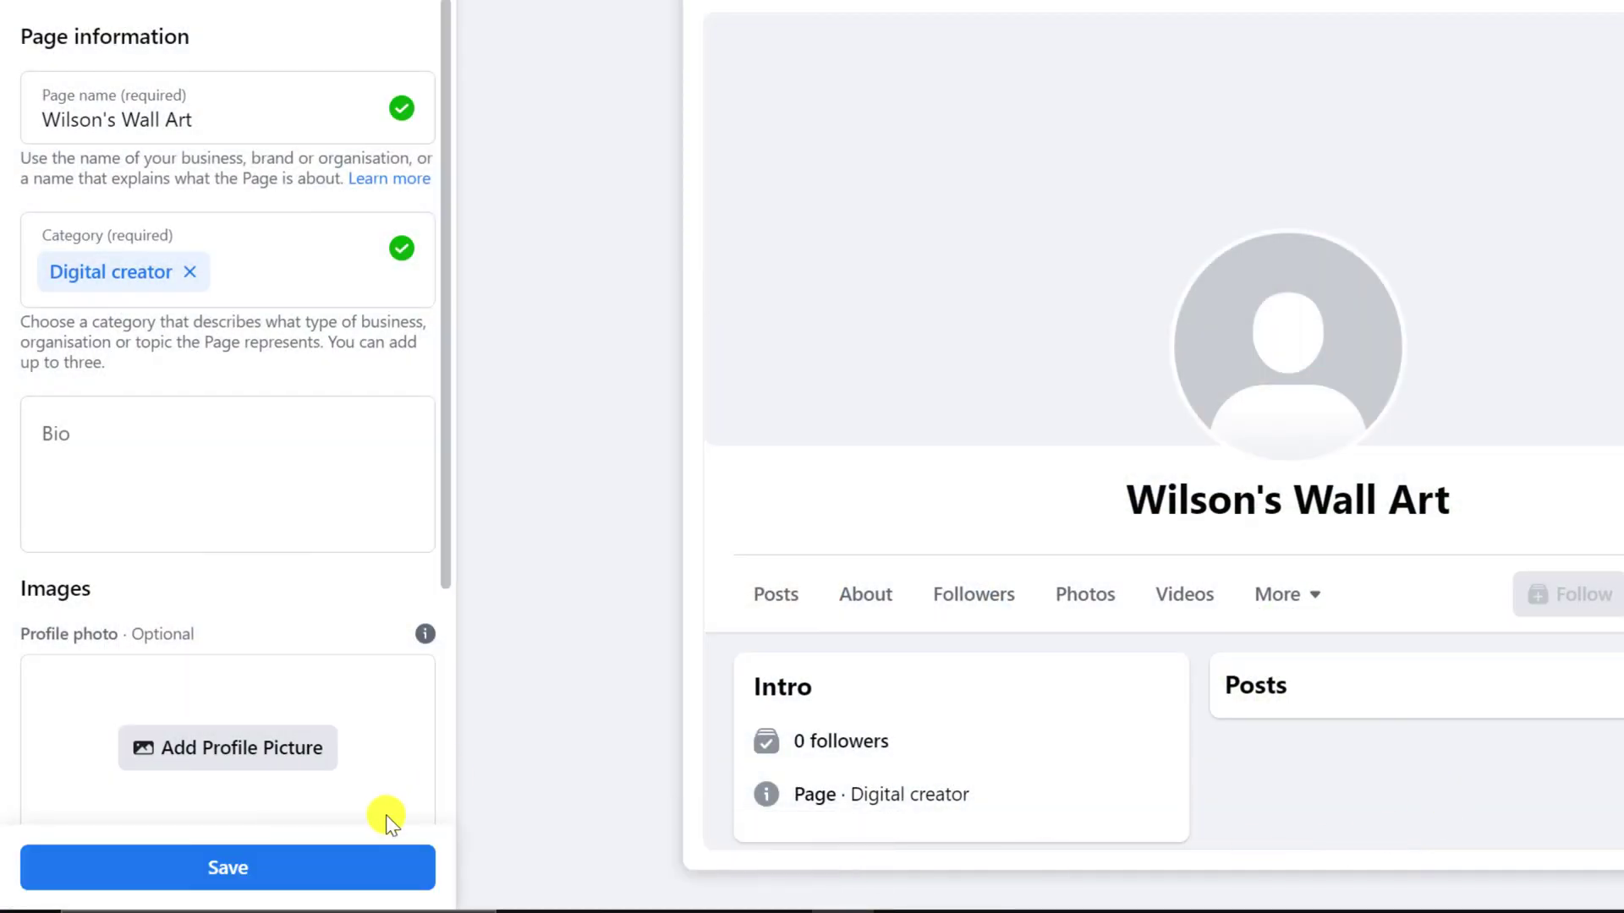
Save the new Page, then open the help article's Creator Studio link in a new tab
click(344, 868)
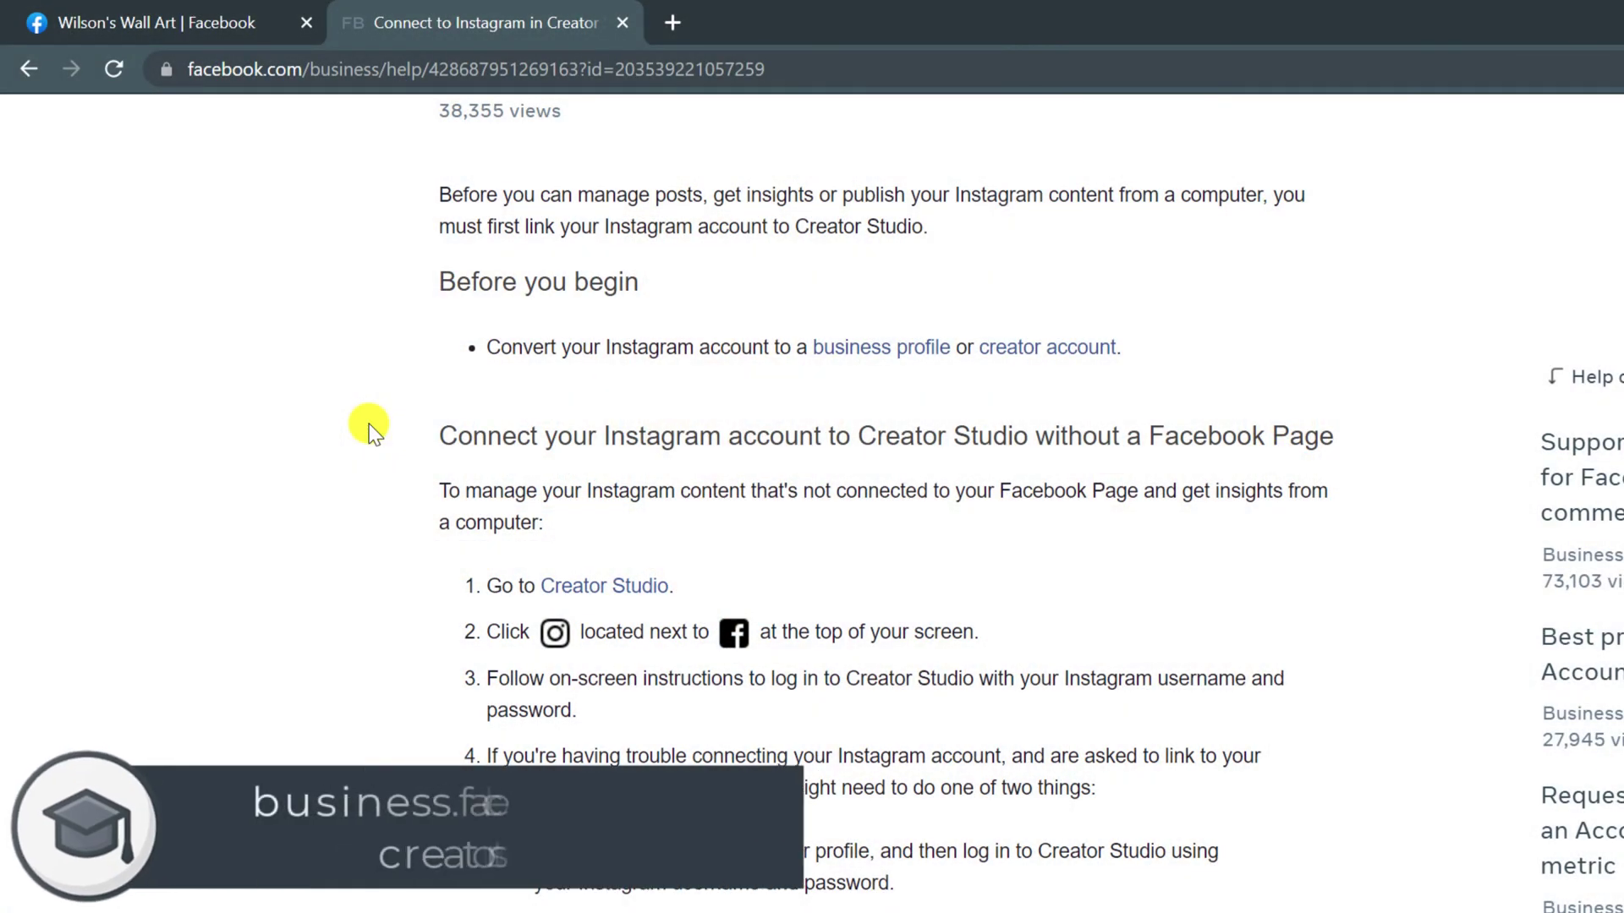
right_click(623, 587)
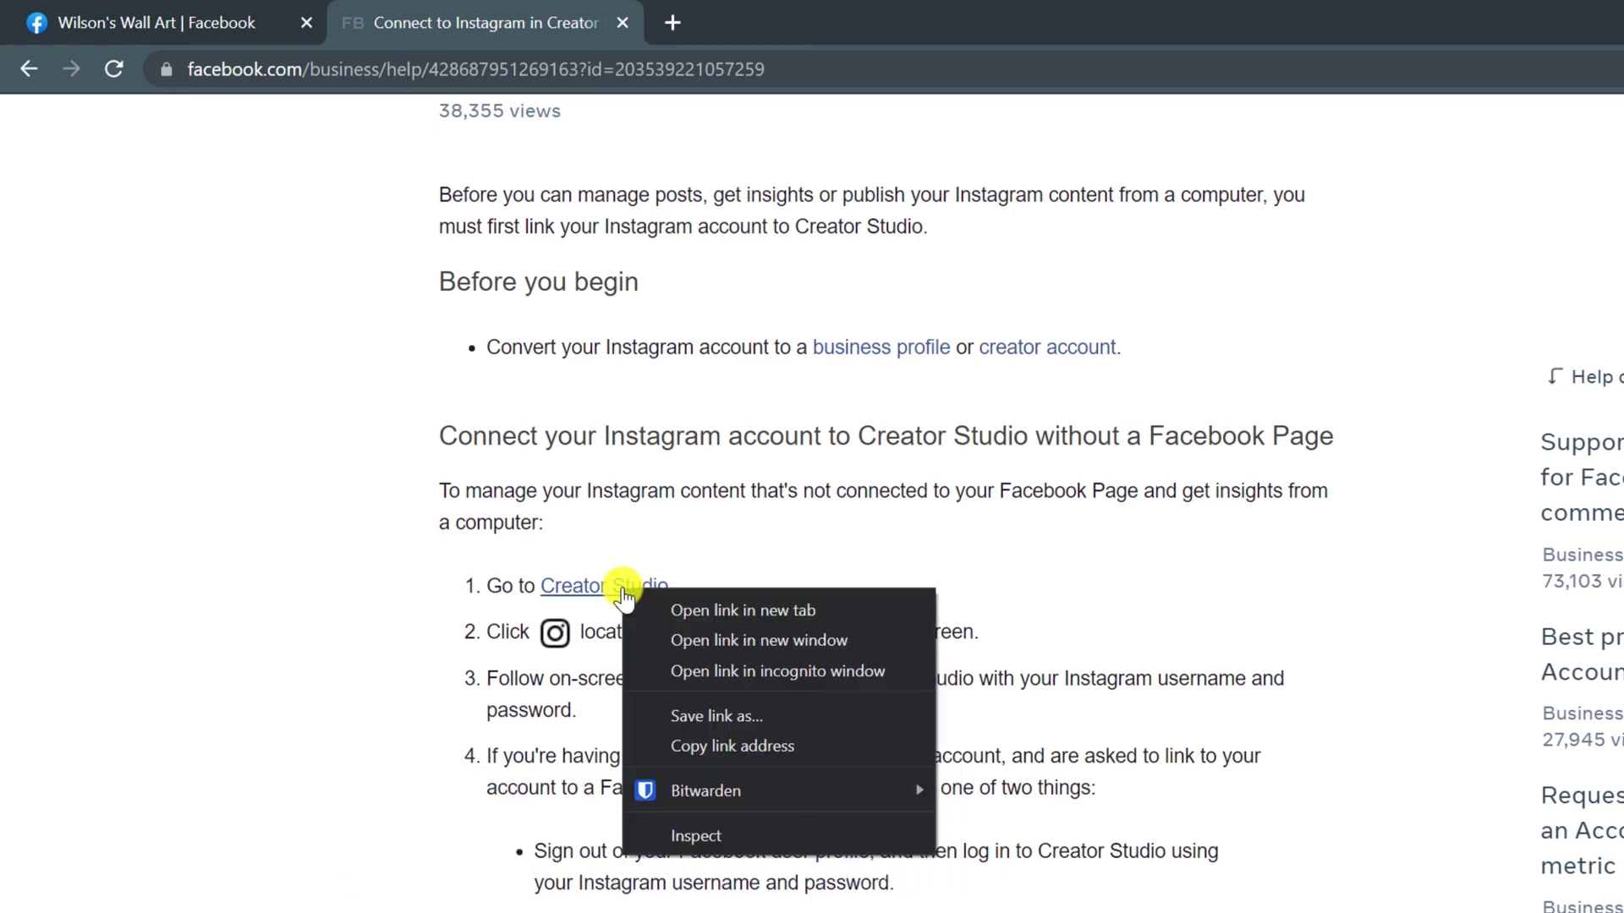
click(697, 605)
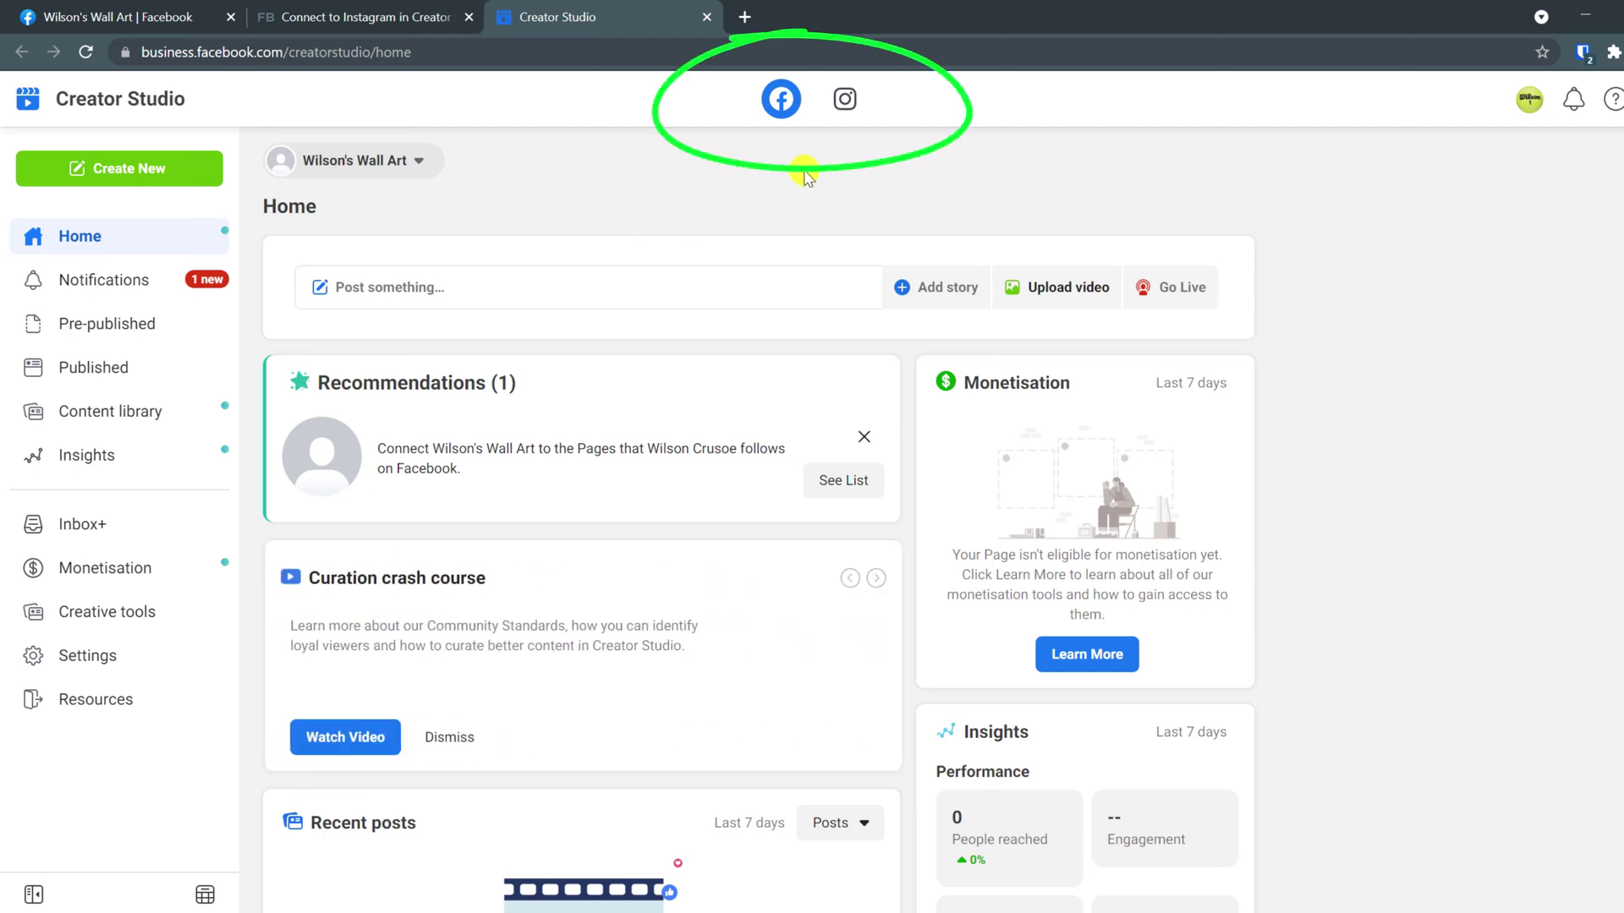
Connect the Instagram account in Creator Studio's Instagram section by logging in with Facebook
click(844, 100)
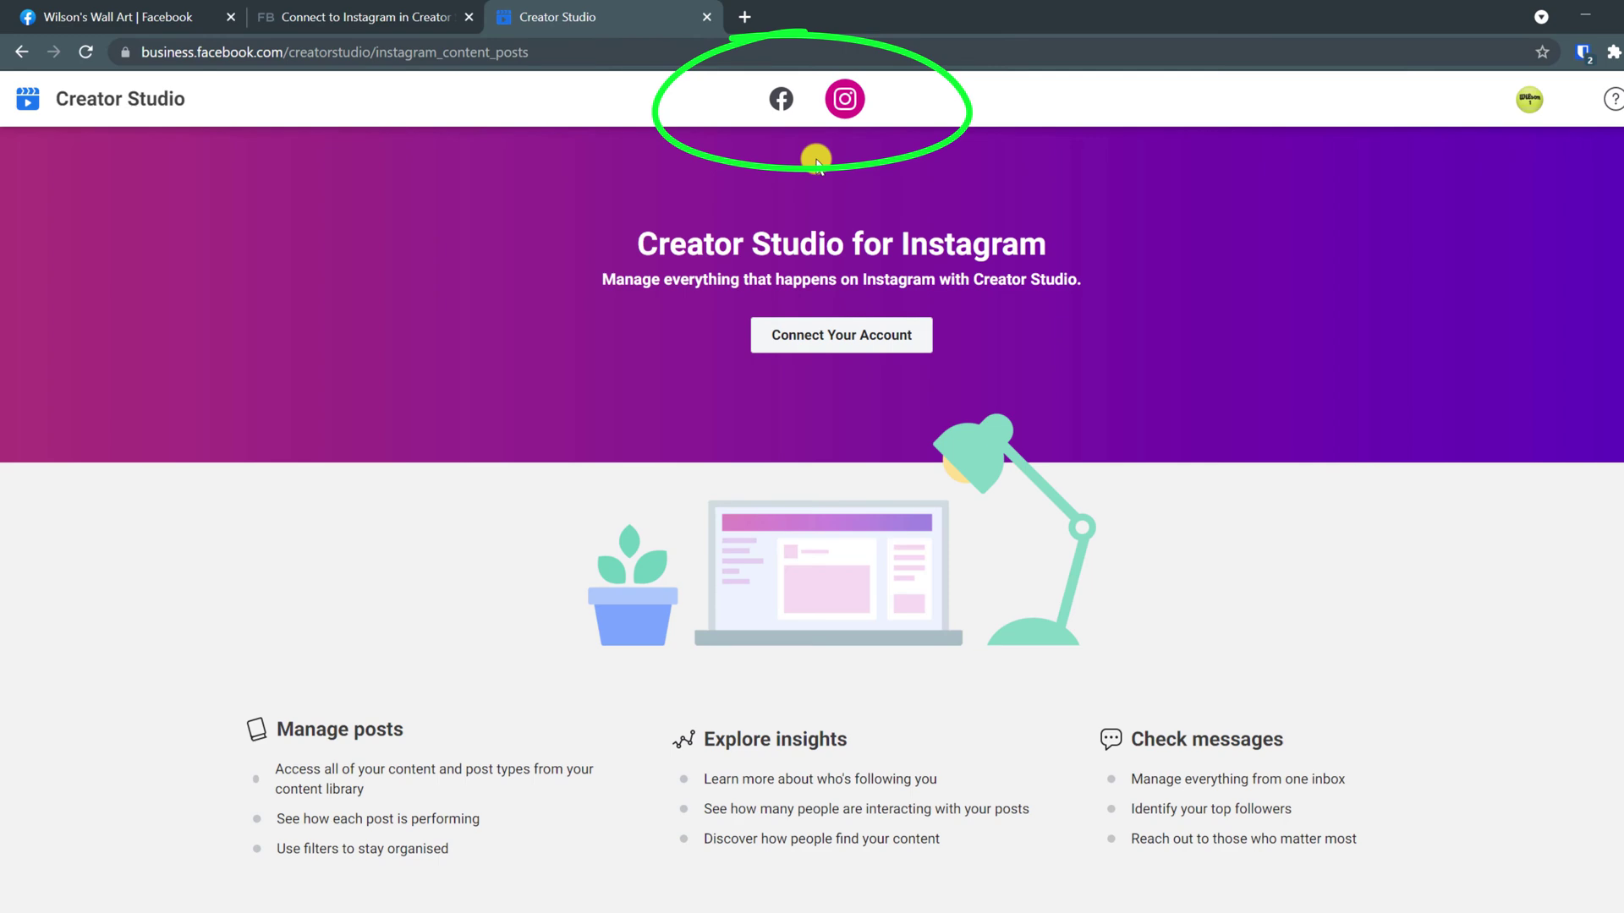
click(853, 336)
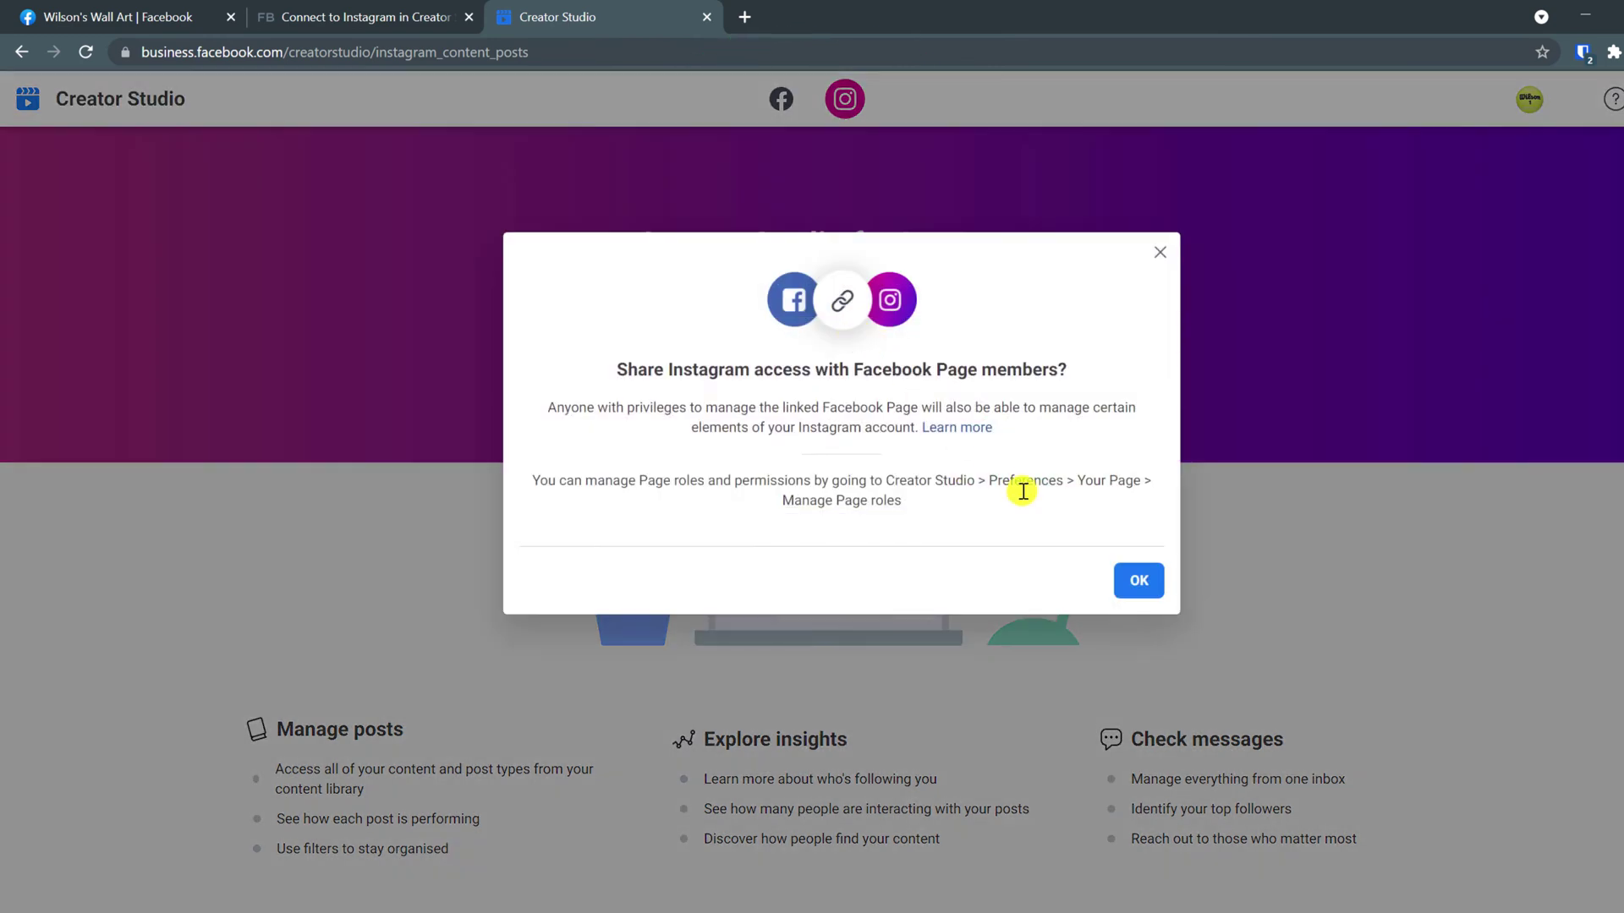
click(1134, 577)
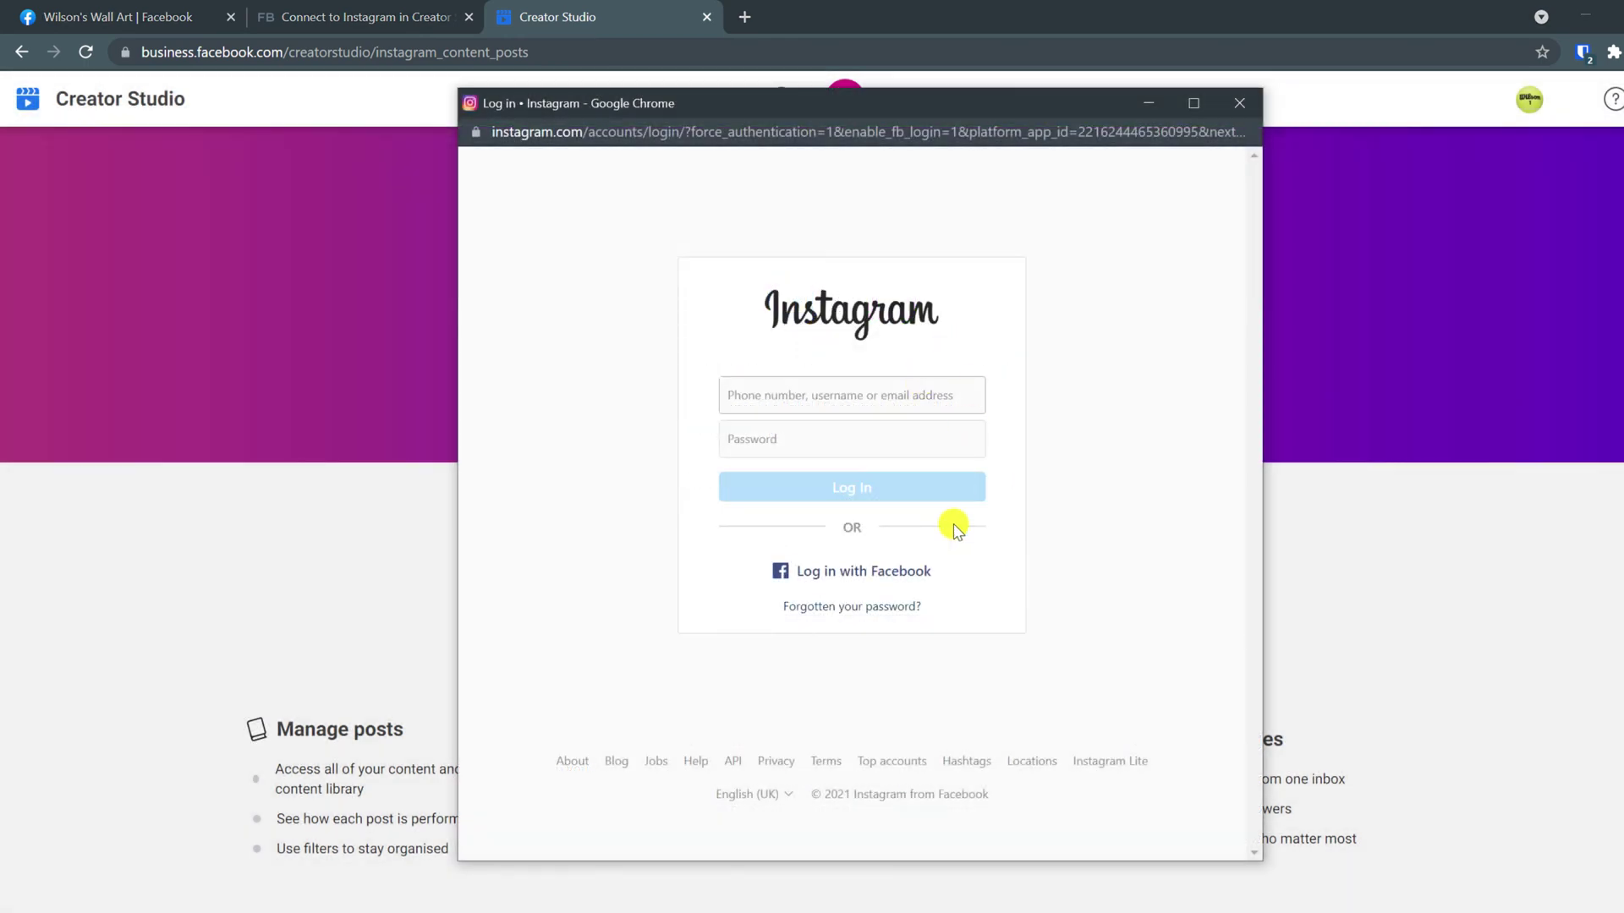
click(891, 579)
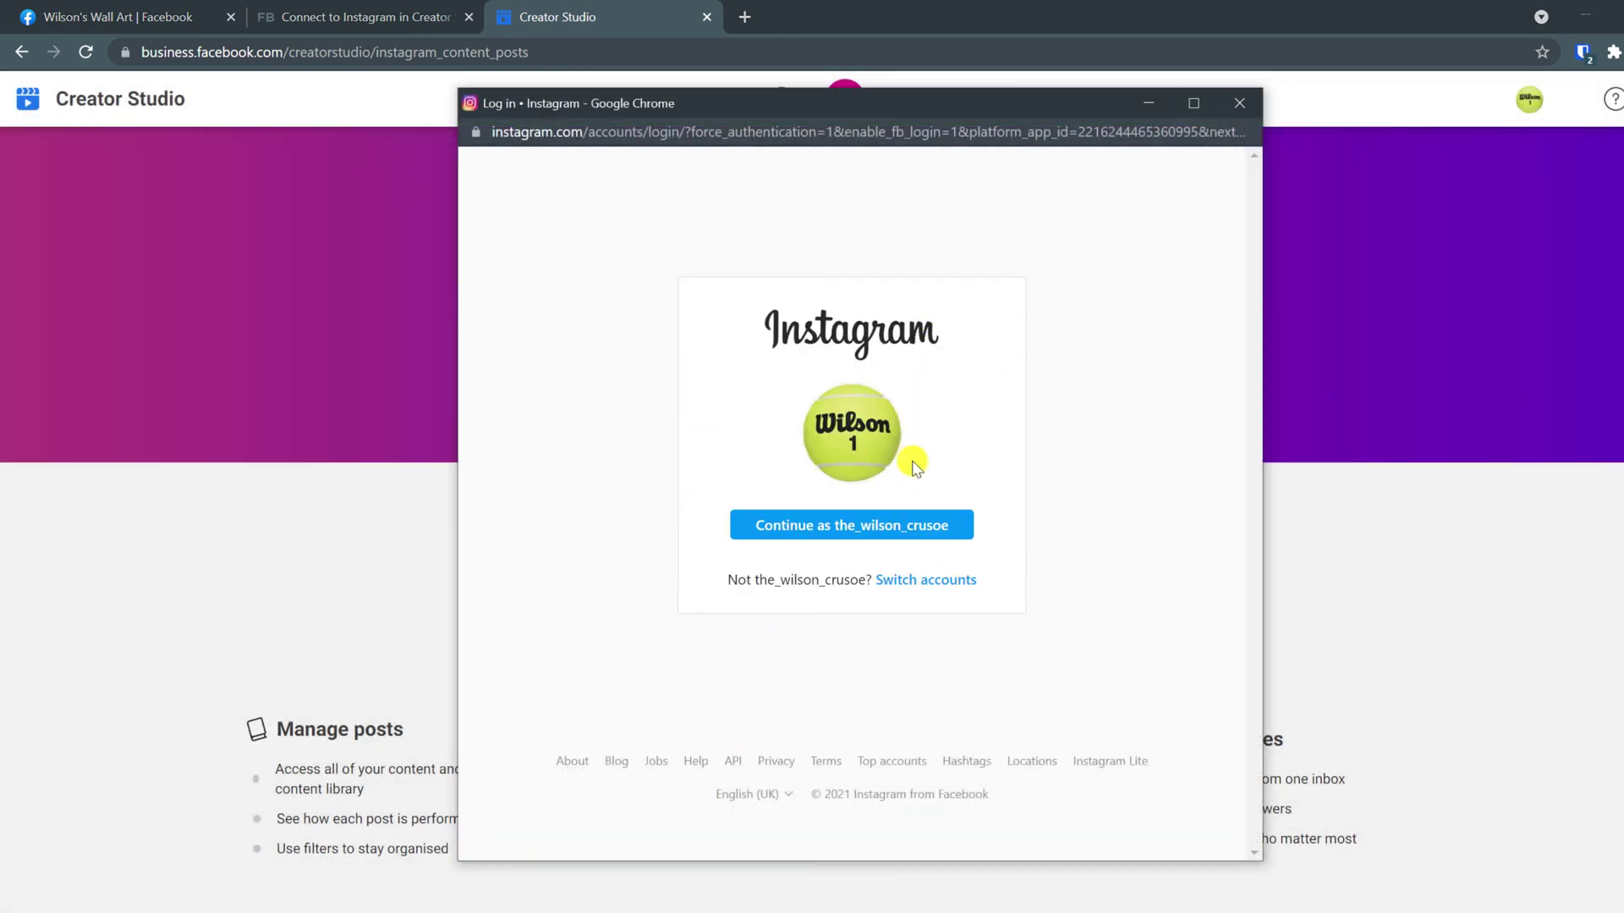
click(860, 528)
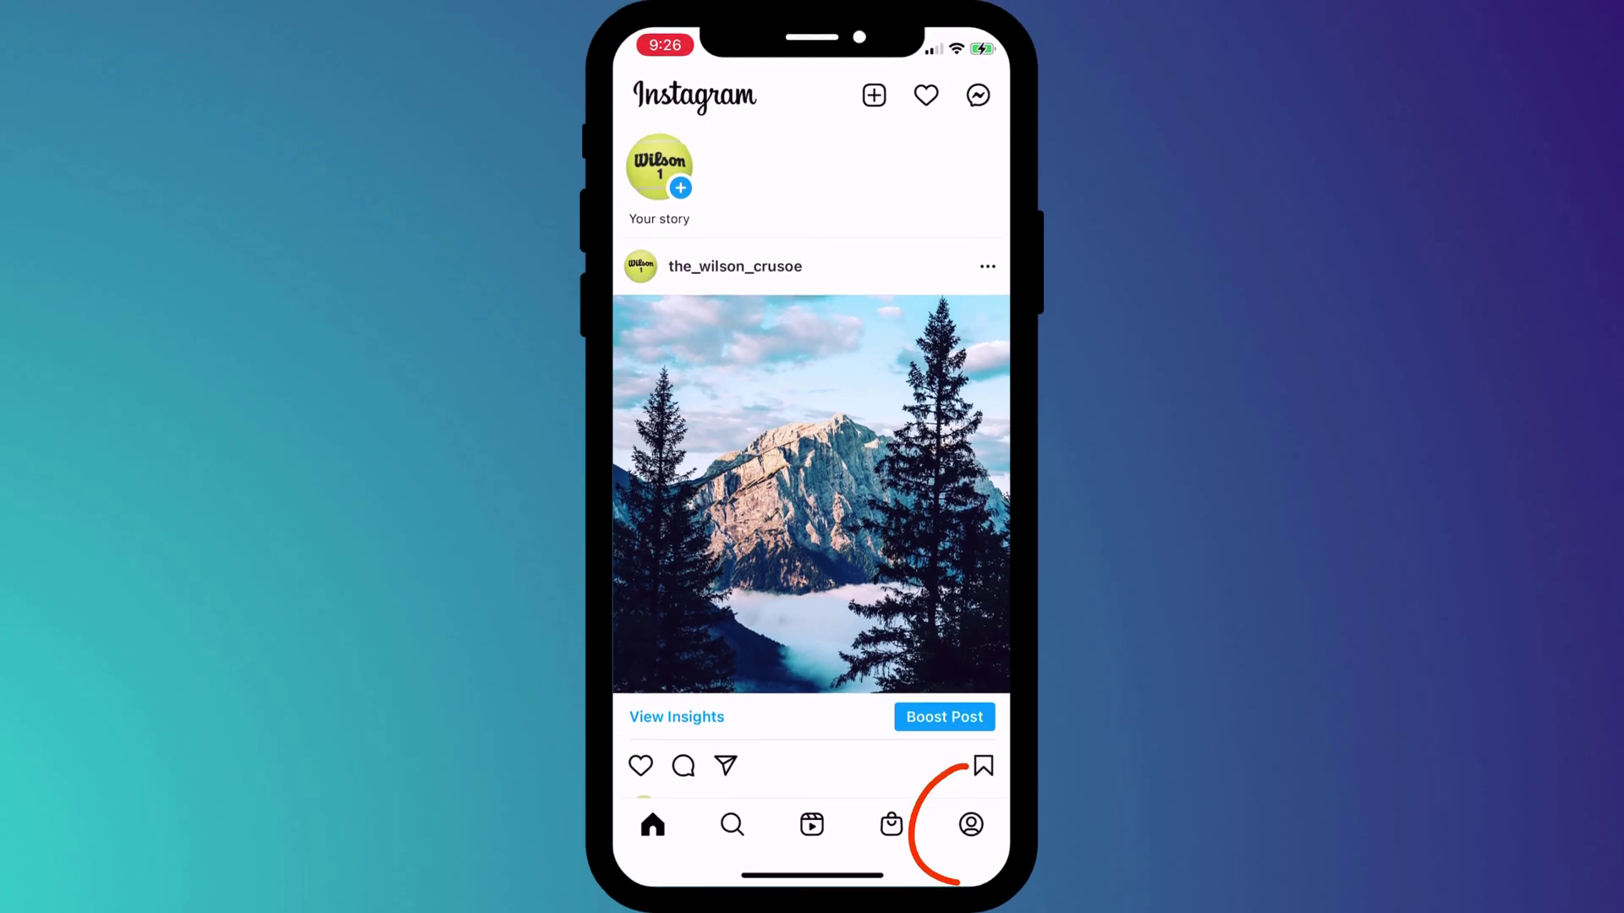
Through Edit Profile, connect the existing Wilson's Wall Art Page to the Instagram profile
click(971, 824)
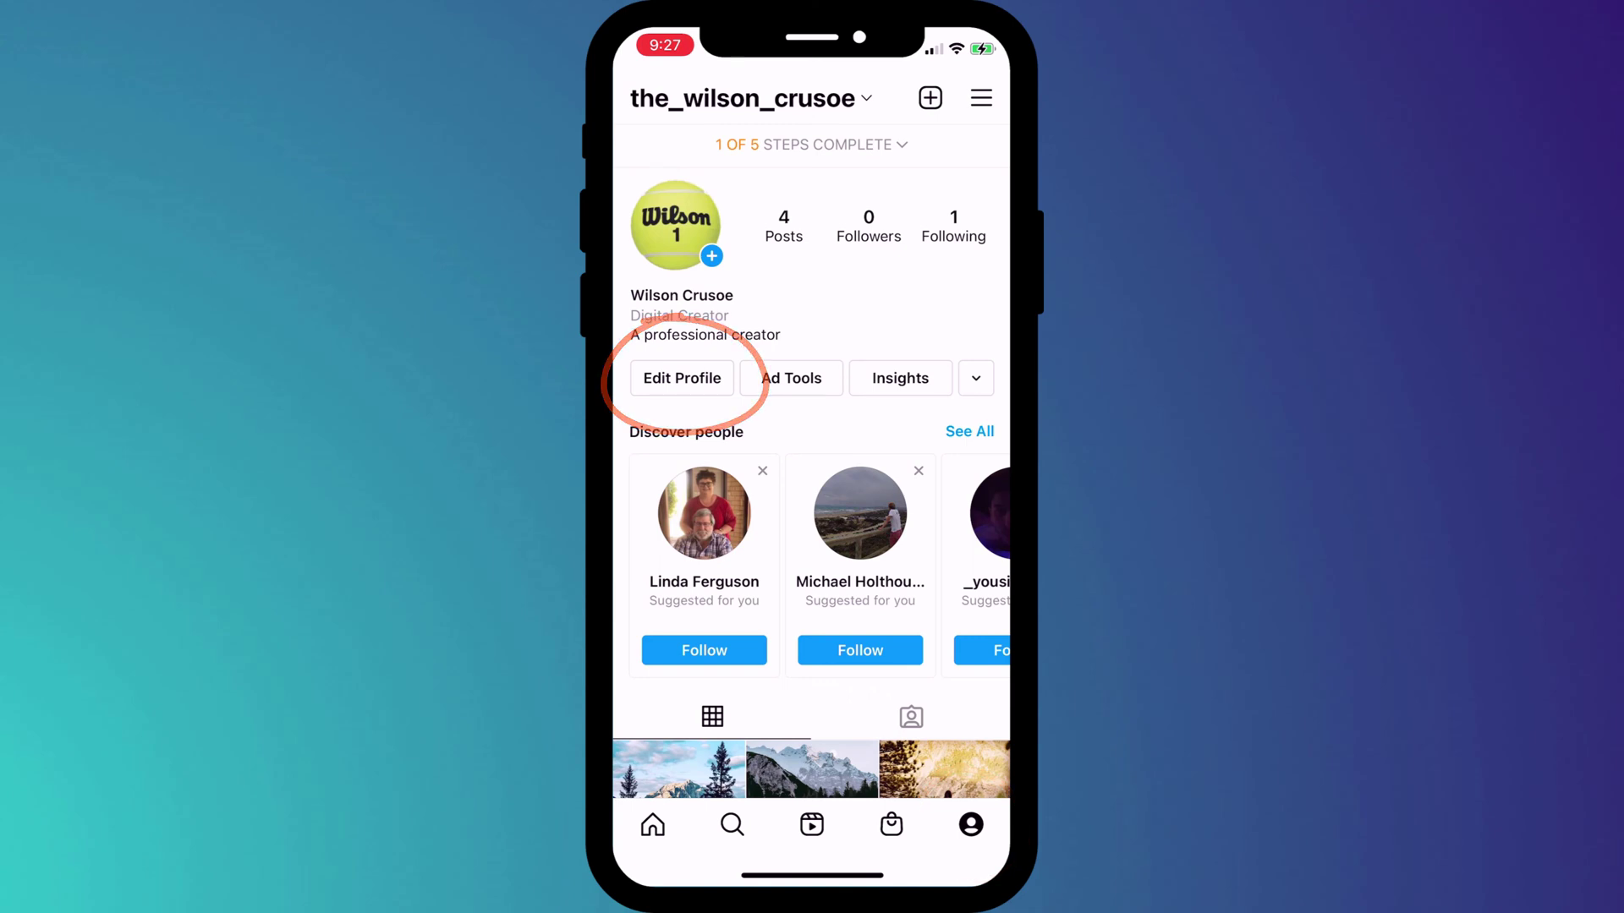
click(682, 378)
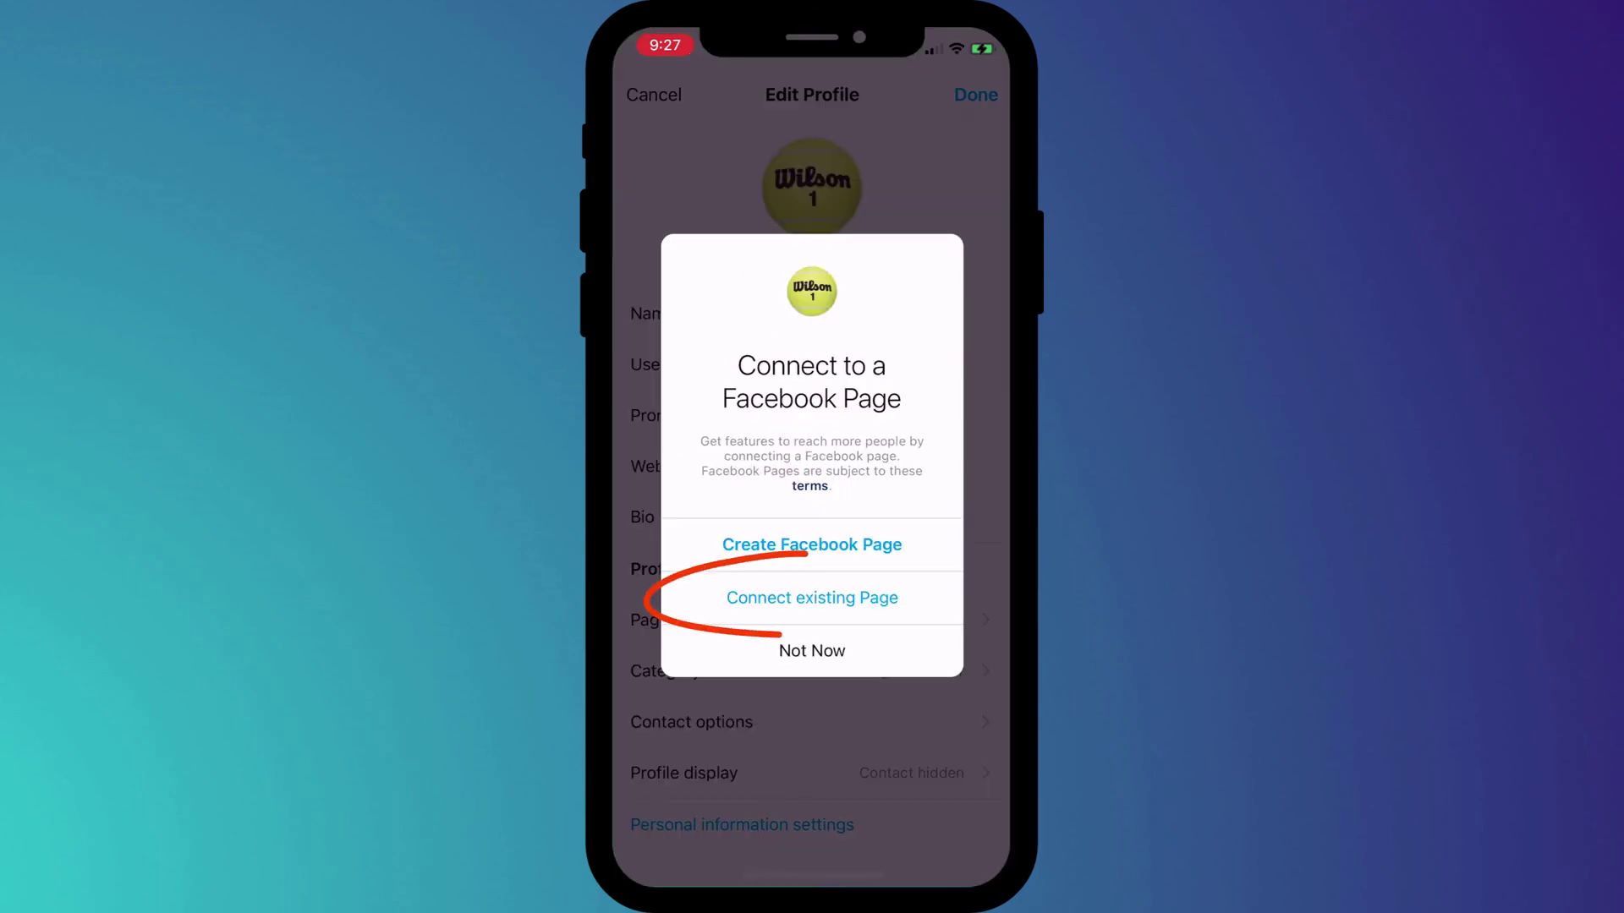
click(812, 597)
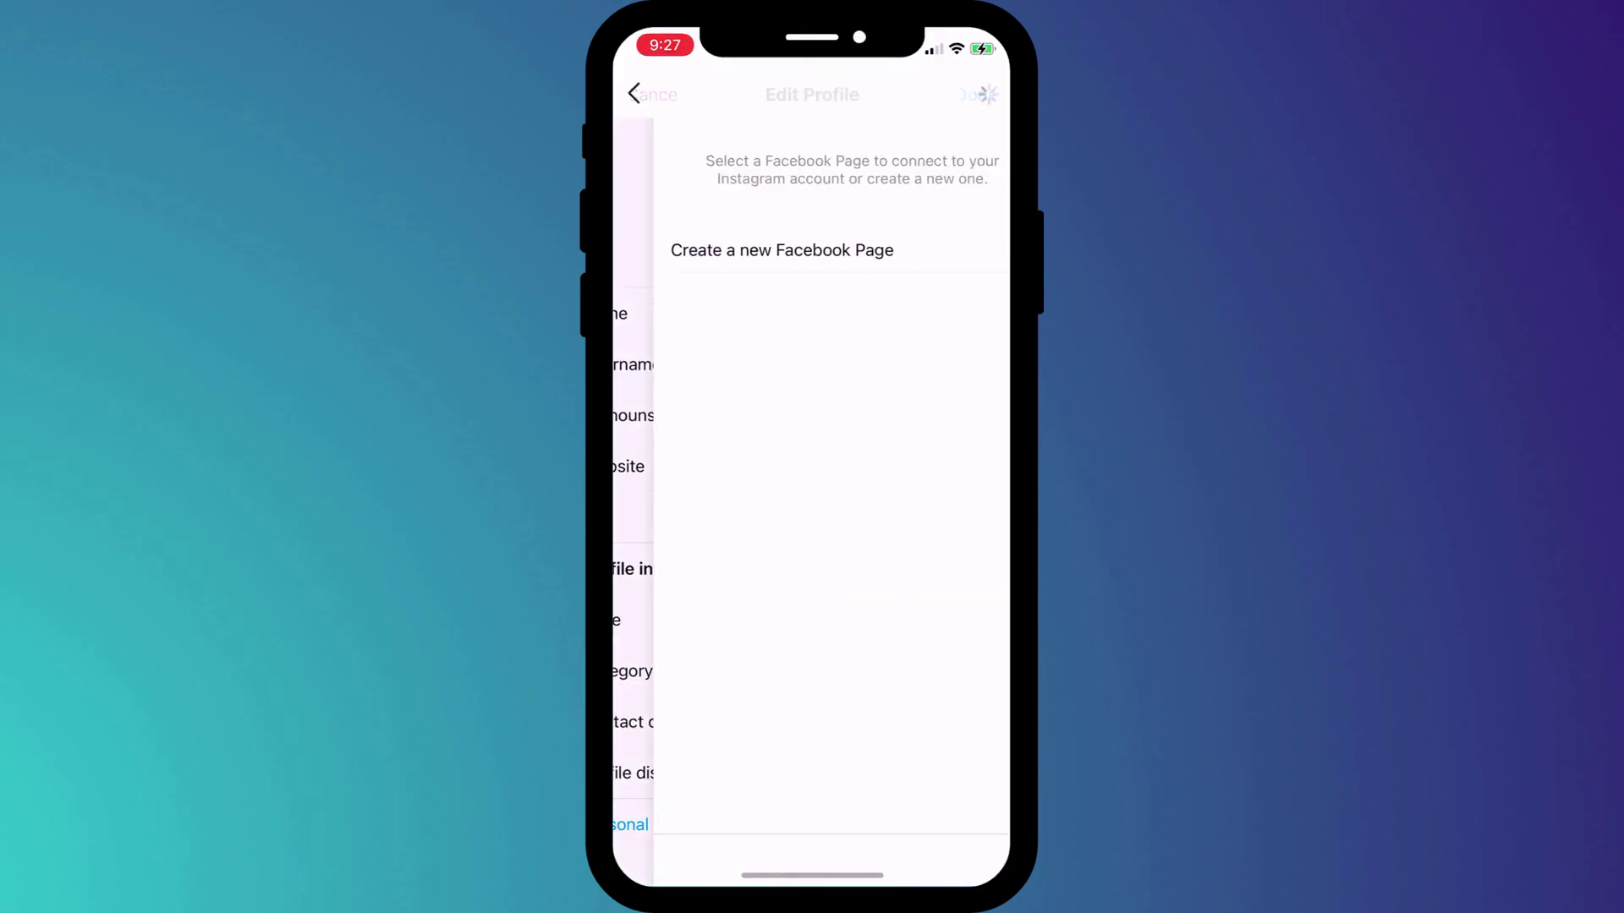
click(981, 263)
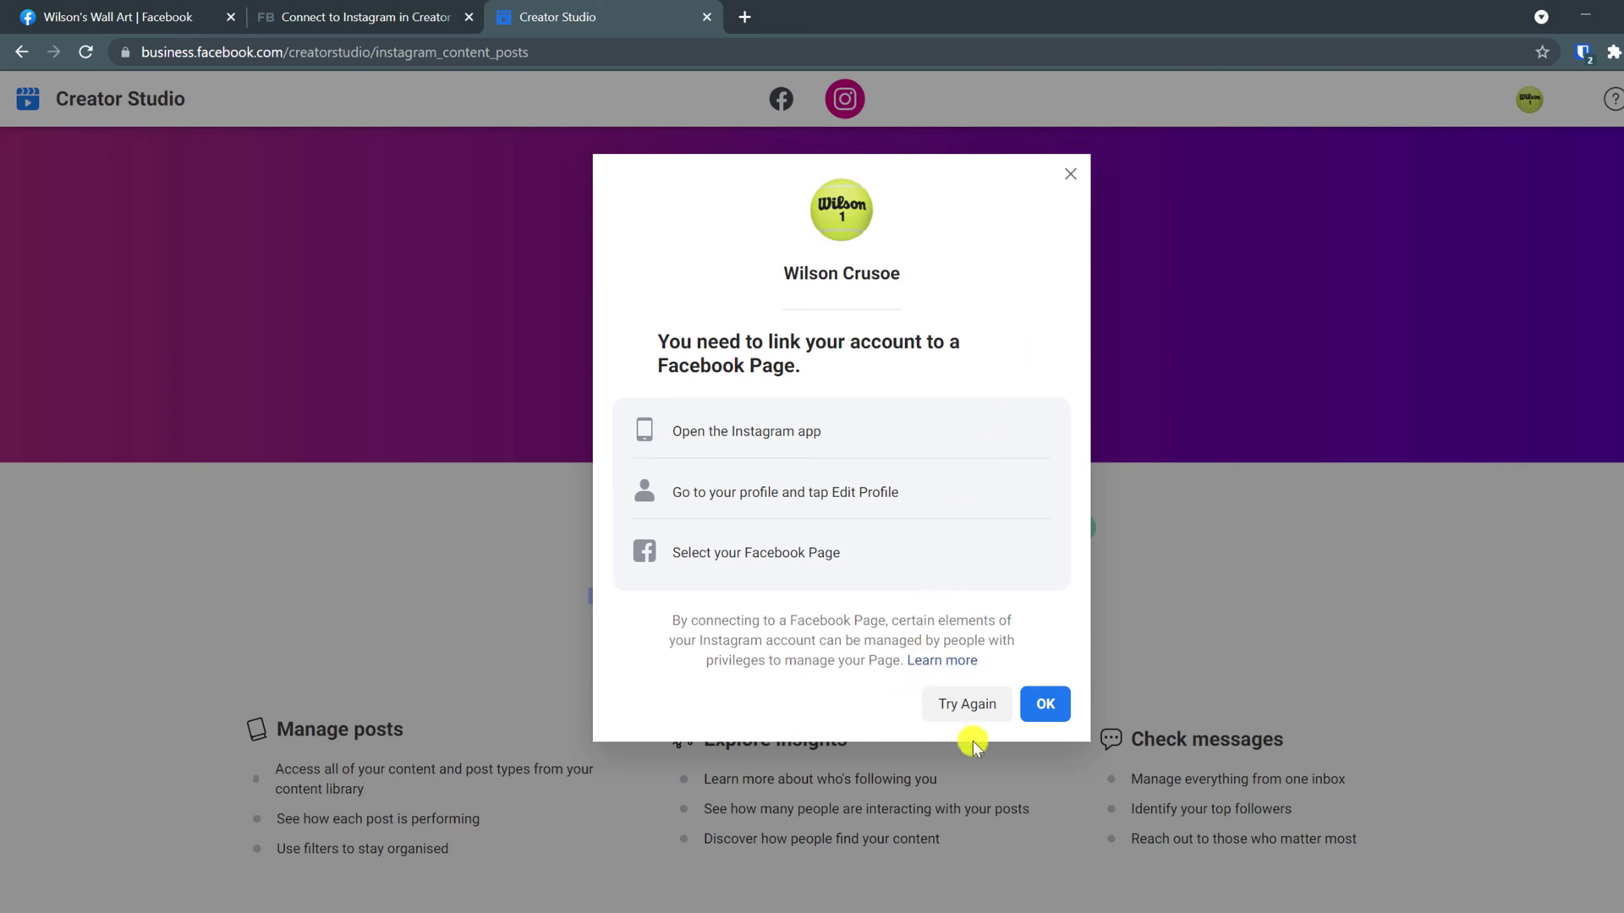
Retry the Instagram connection, accepting shared Page access and continuing as the account
click(968, 707)
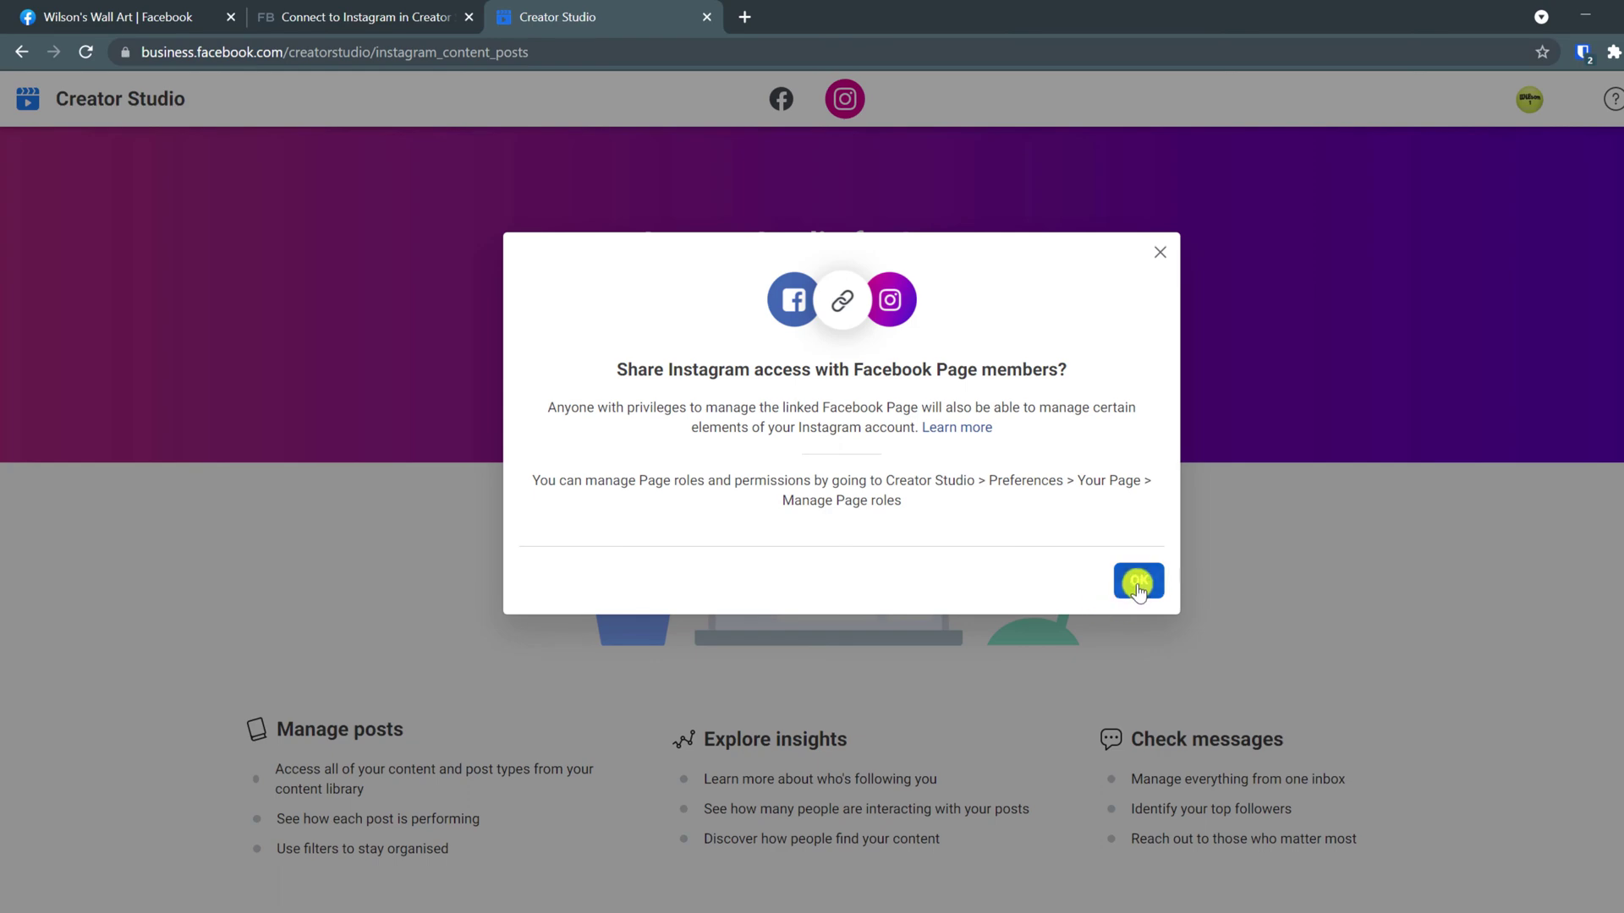
click(1138, 583)
click(935, 524)
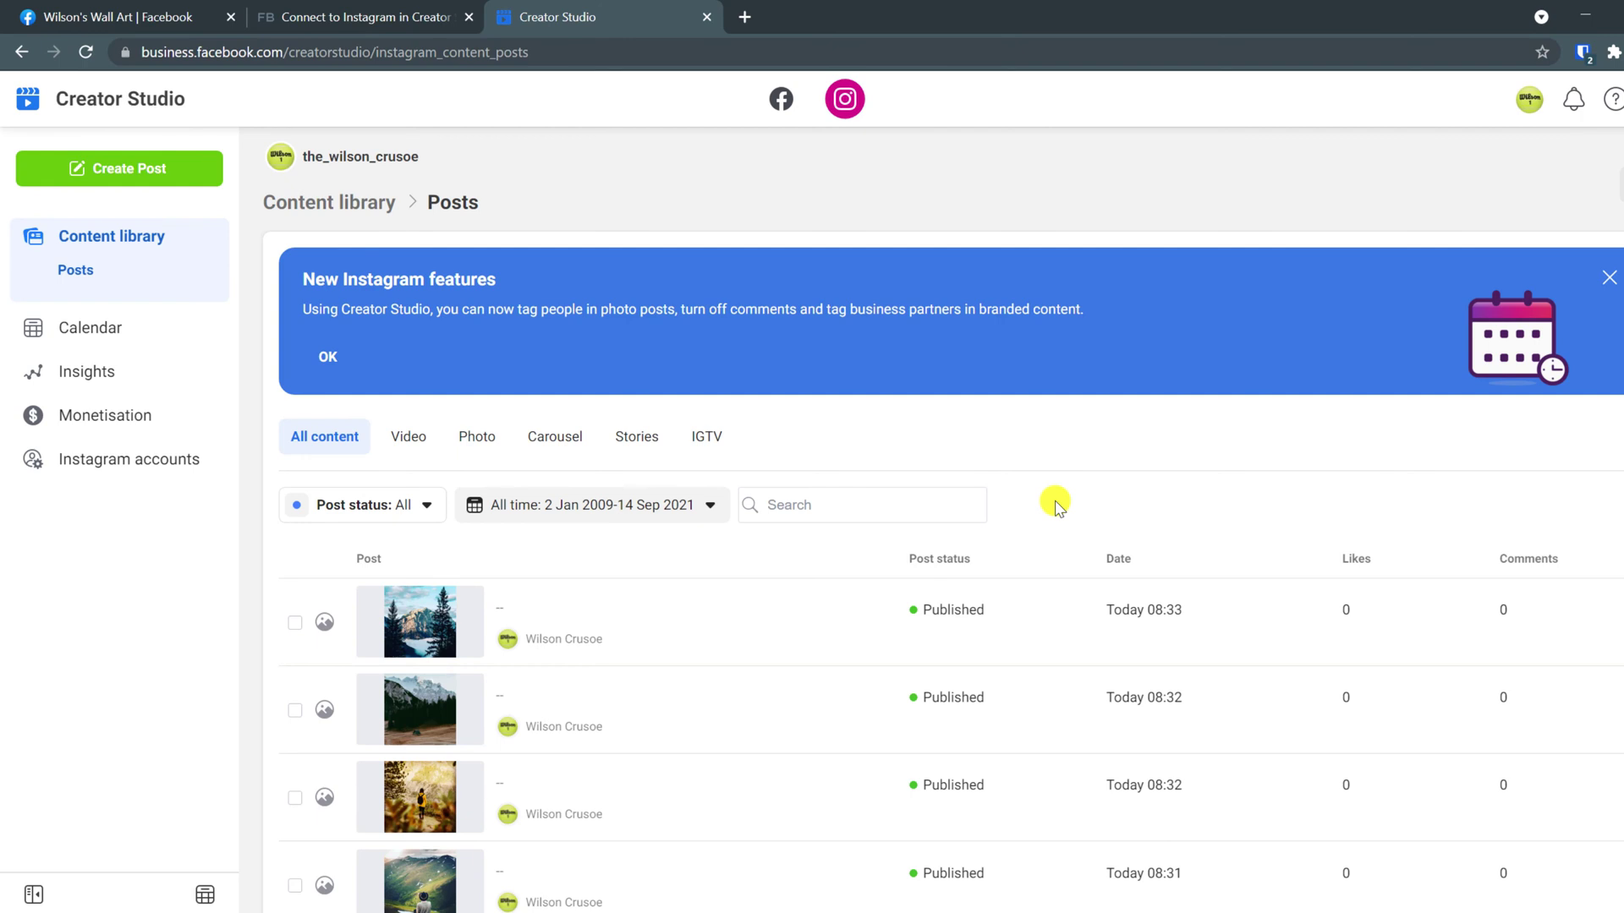
Create an Instagram feed post and upload the Find New Music on Spotify video
click(193, 173)
click(116, 218)
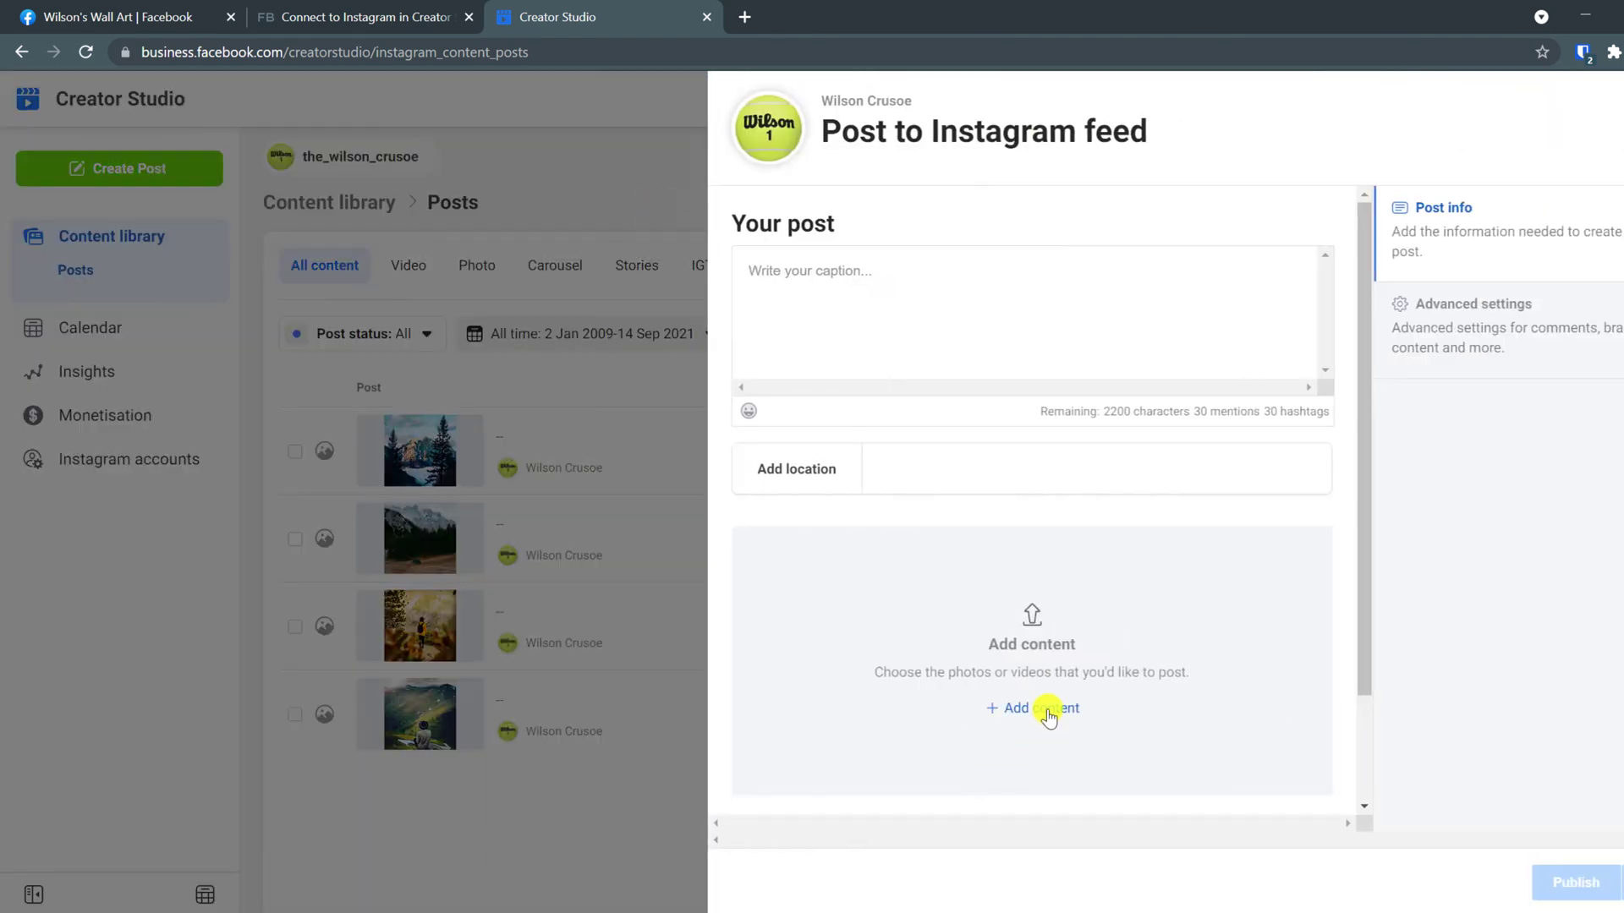
click(1049, 713)
click(1040, 749)
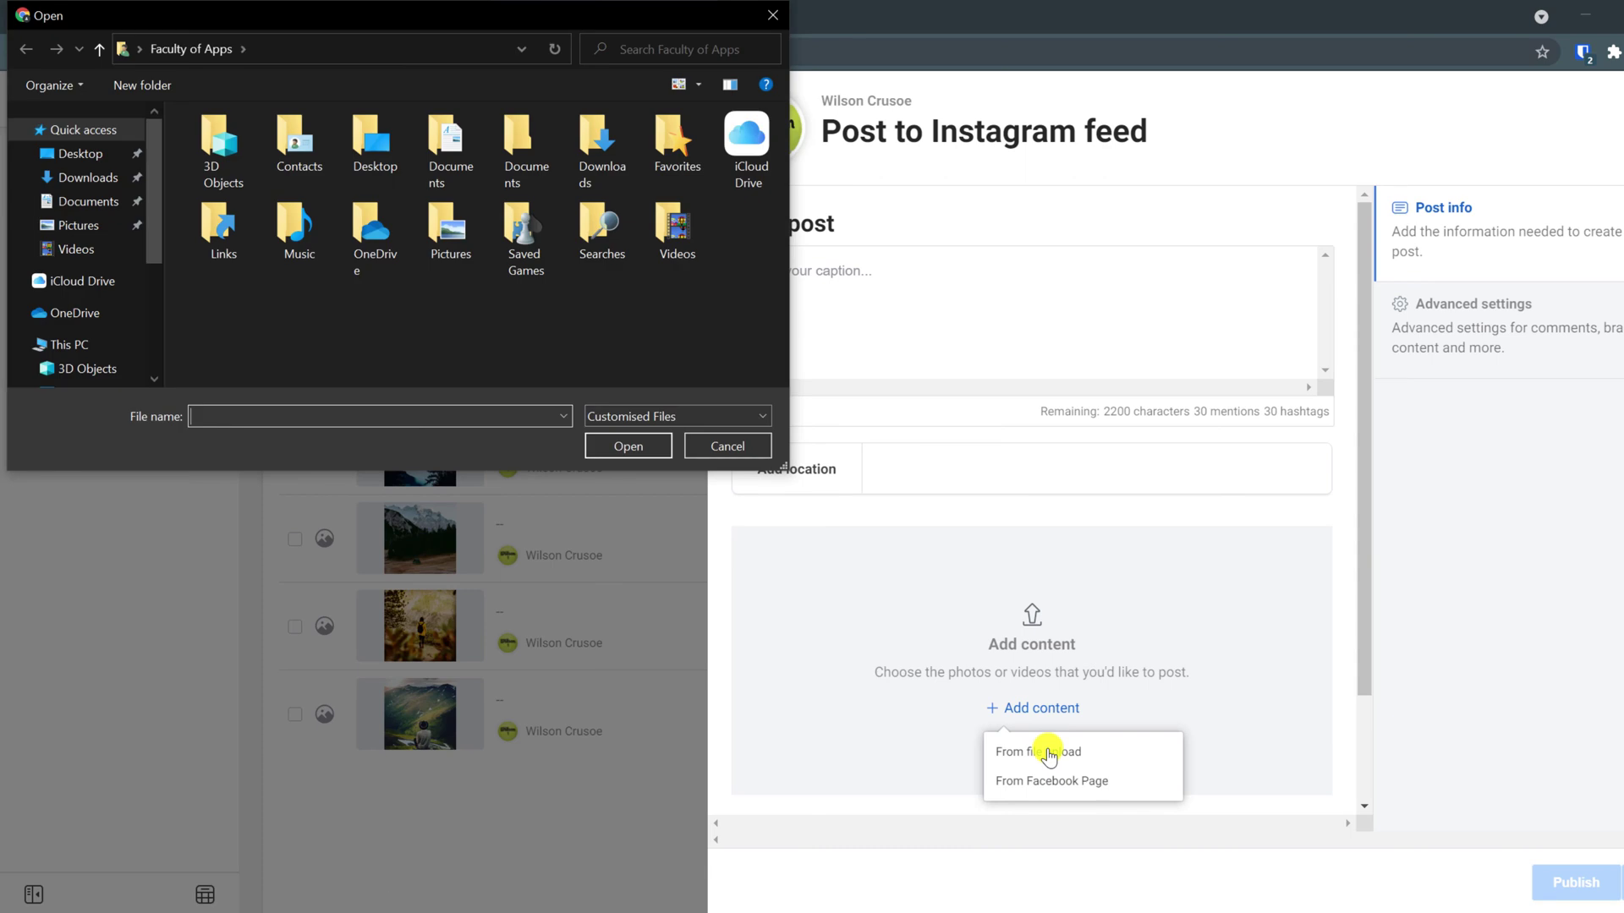
click(242, 183)
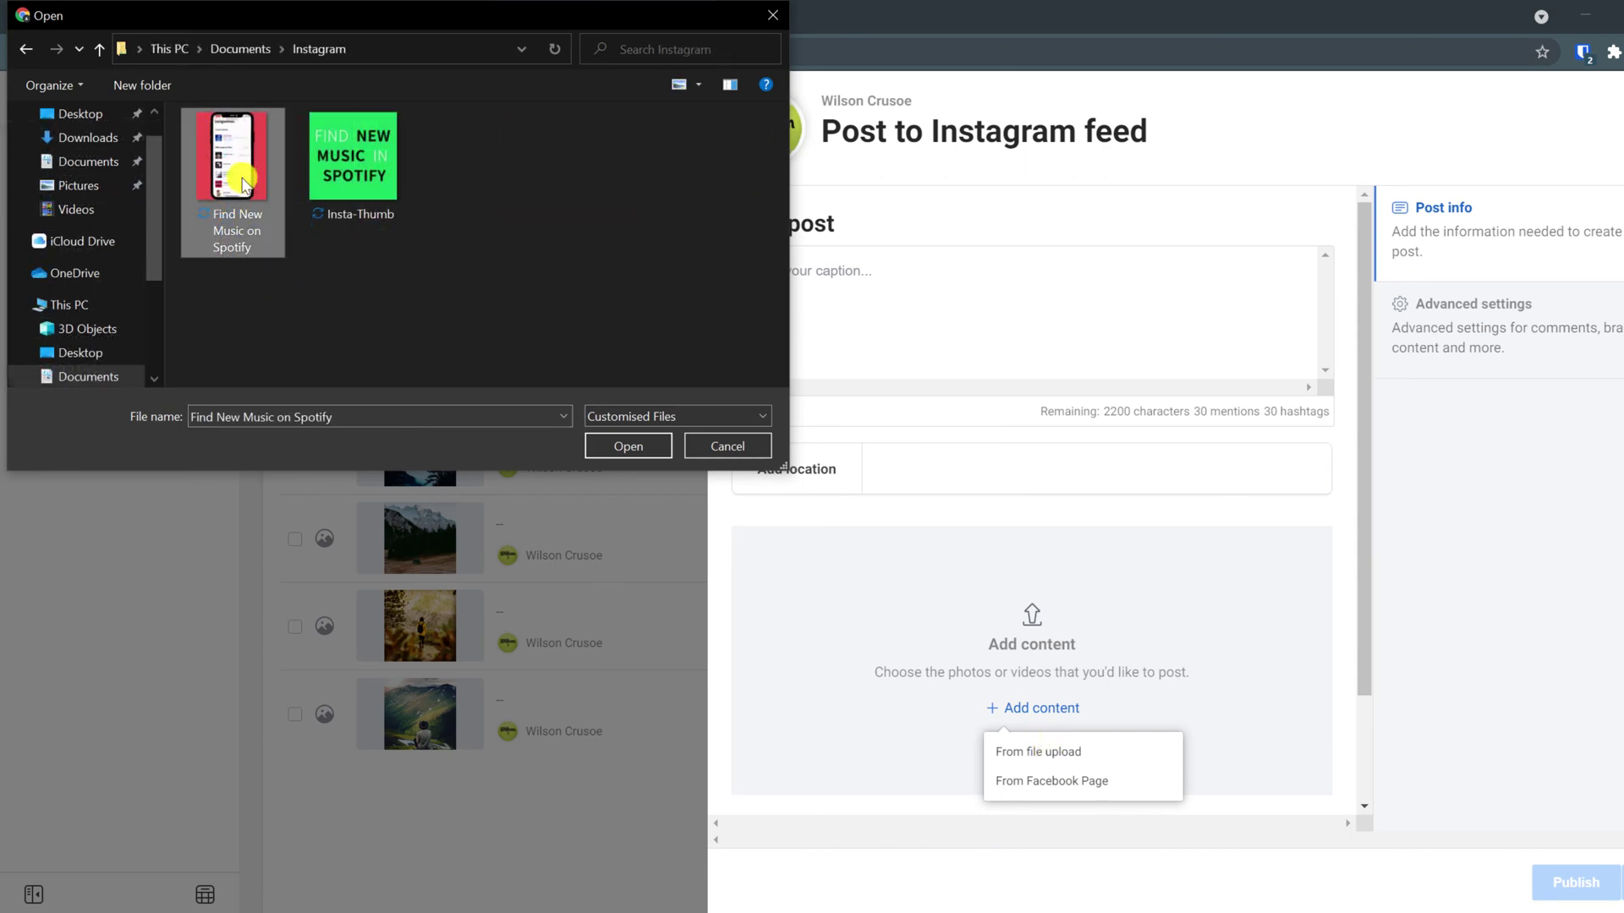
click(603, 452)
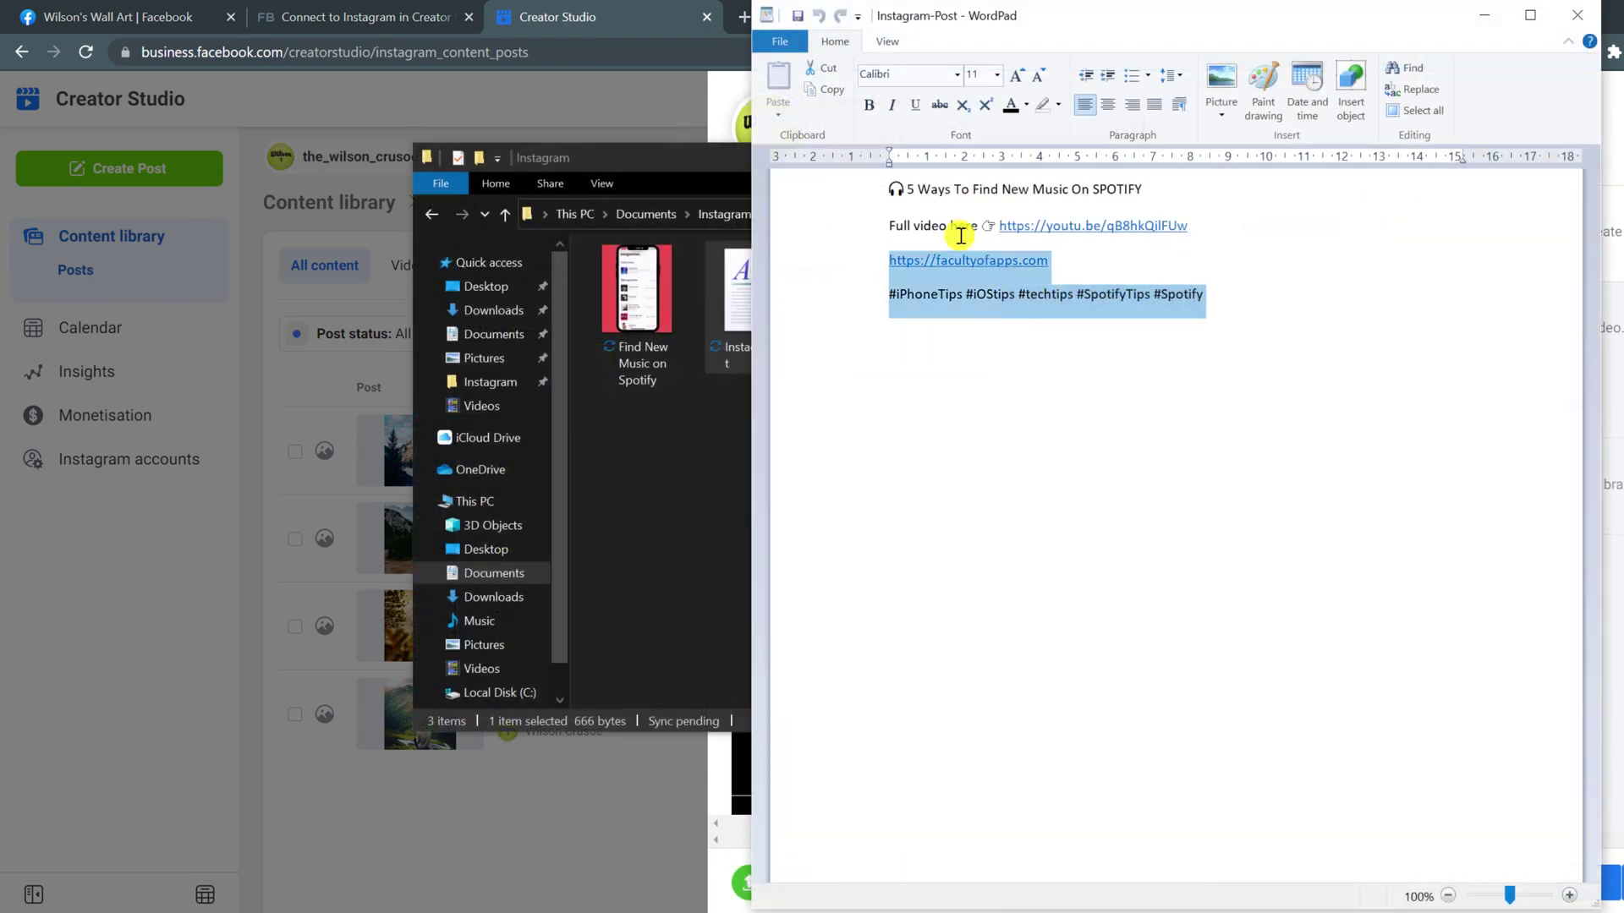
Paste the WordPad caption with links and hashtags, and cross-post to Wilson's Wall Art
drag(960, 217, 892, 194)
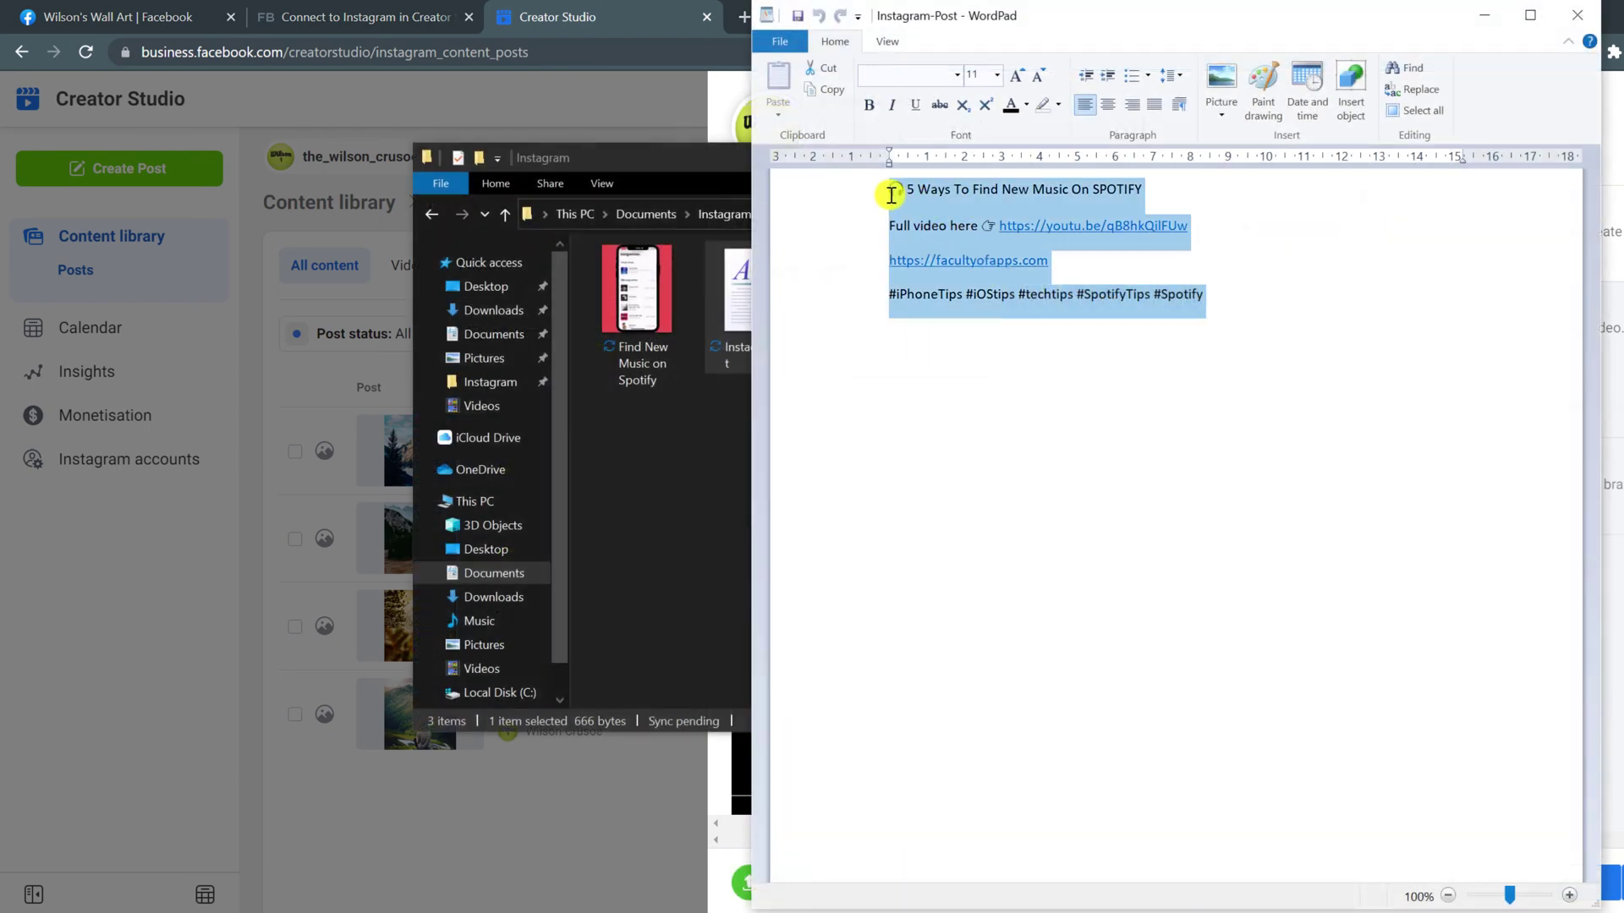
right_click(949, 196)
click(987, 239)
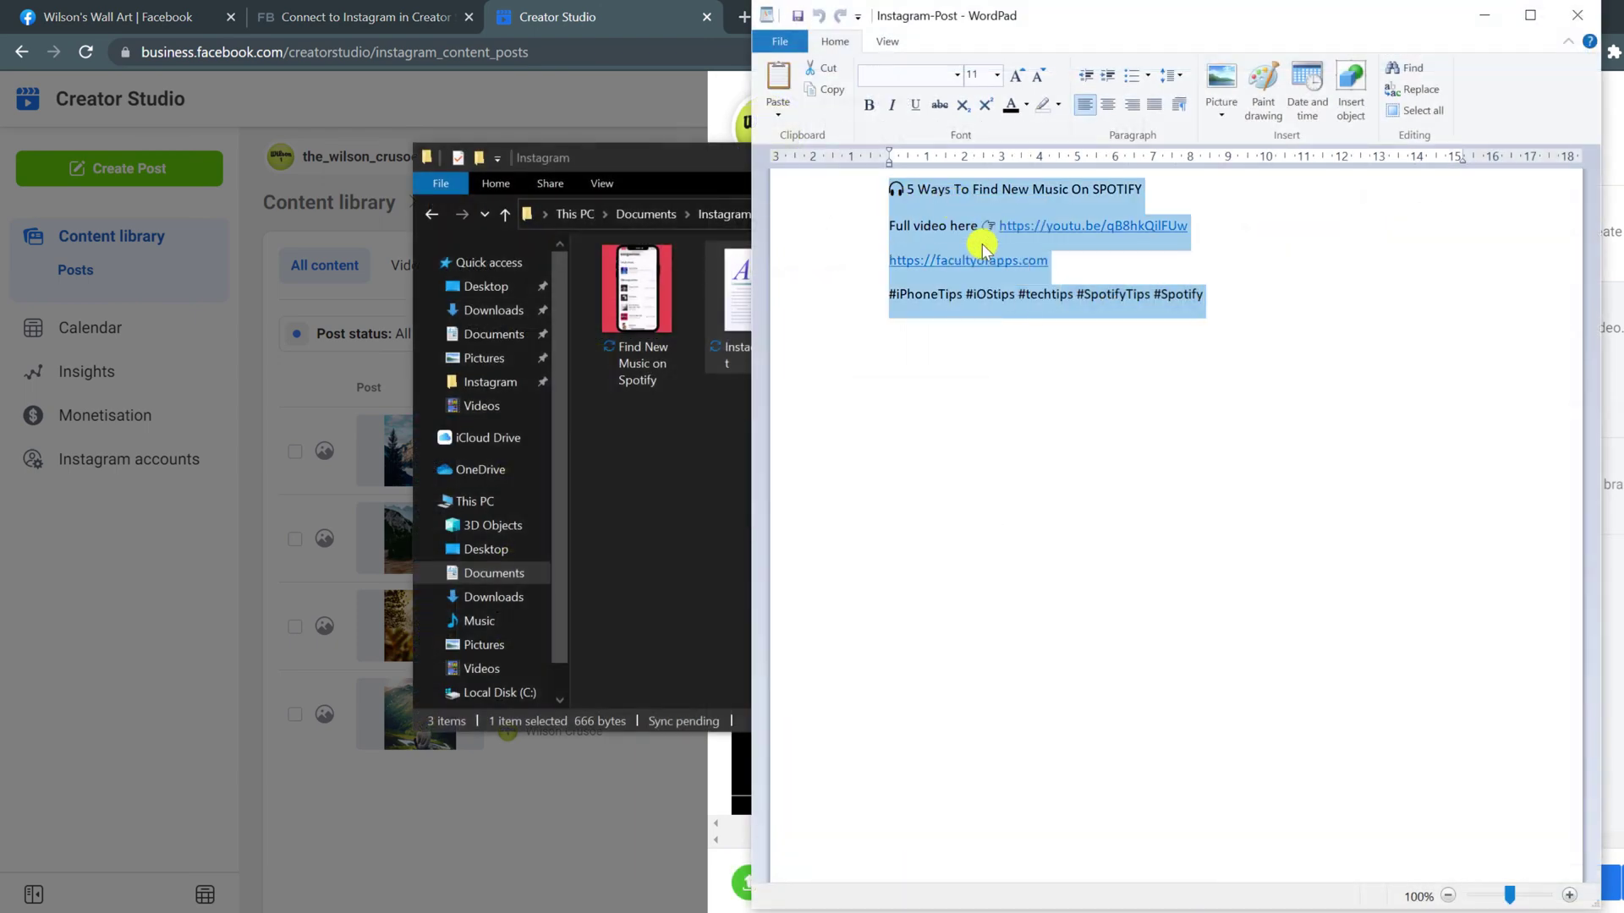
click(1484, 15)
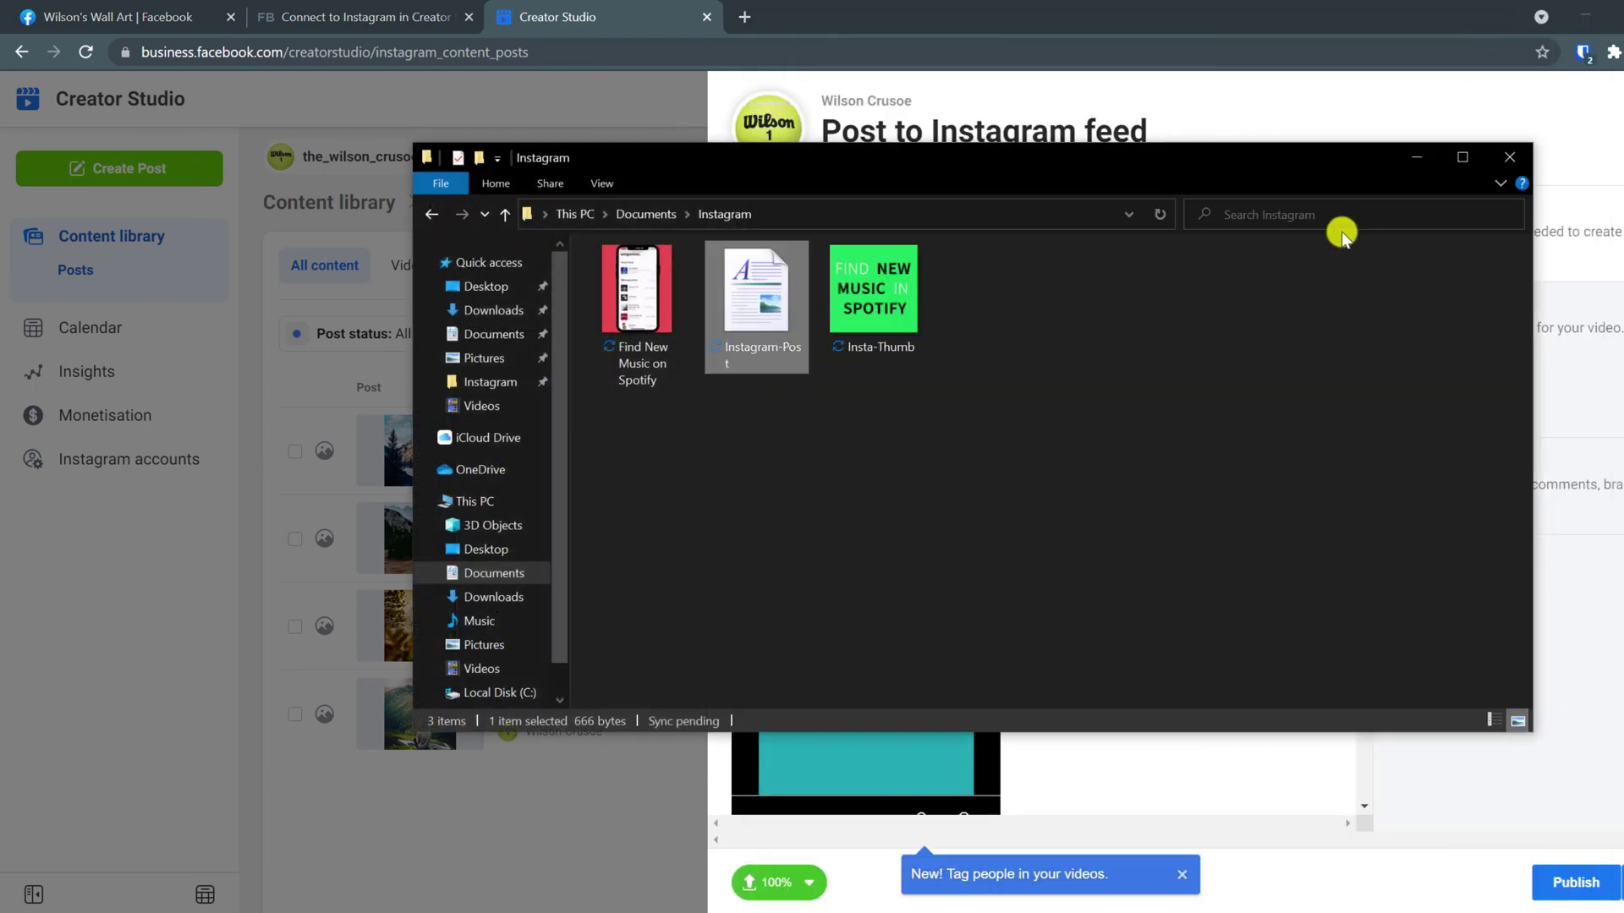
click(1401, 167)
right_click(767, 272)
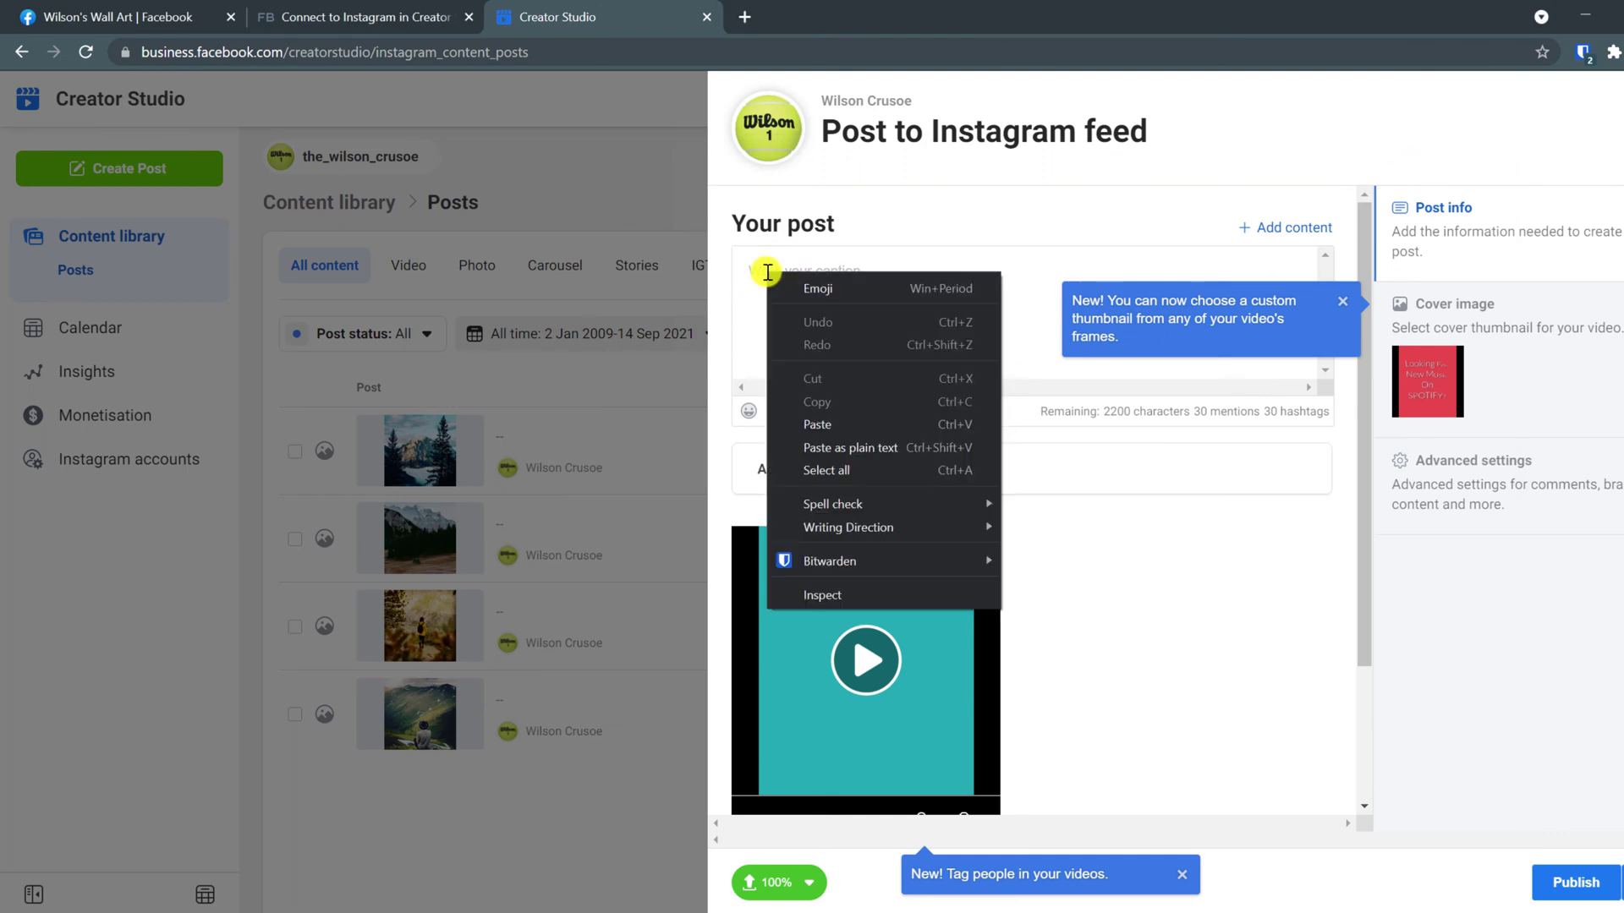
click(823, 423)
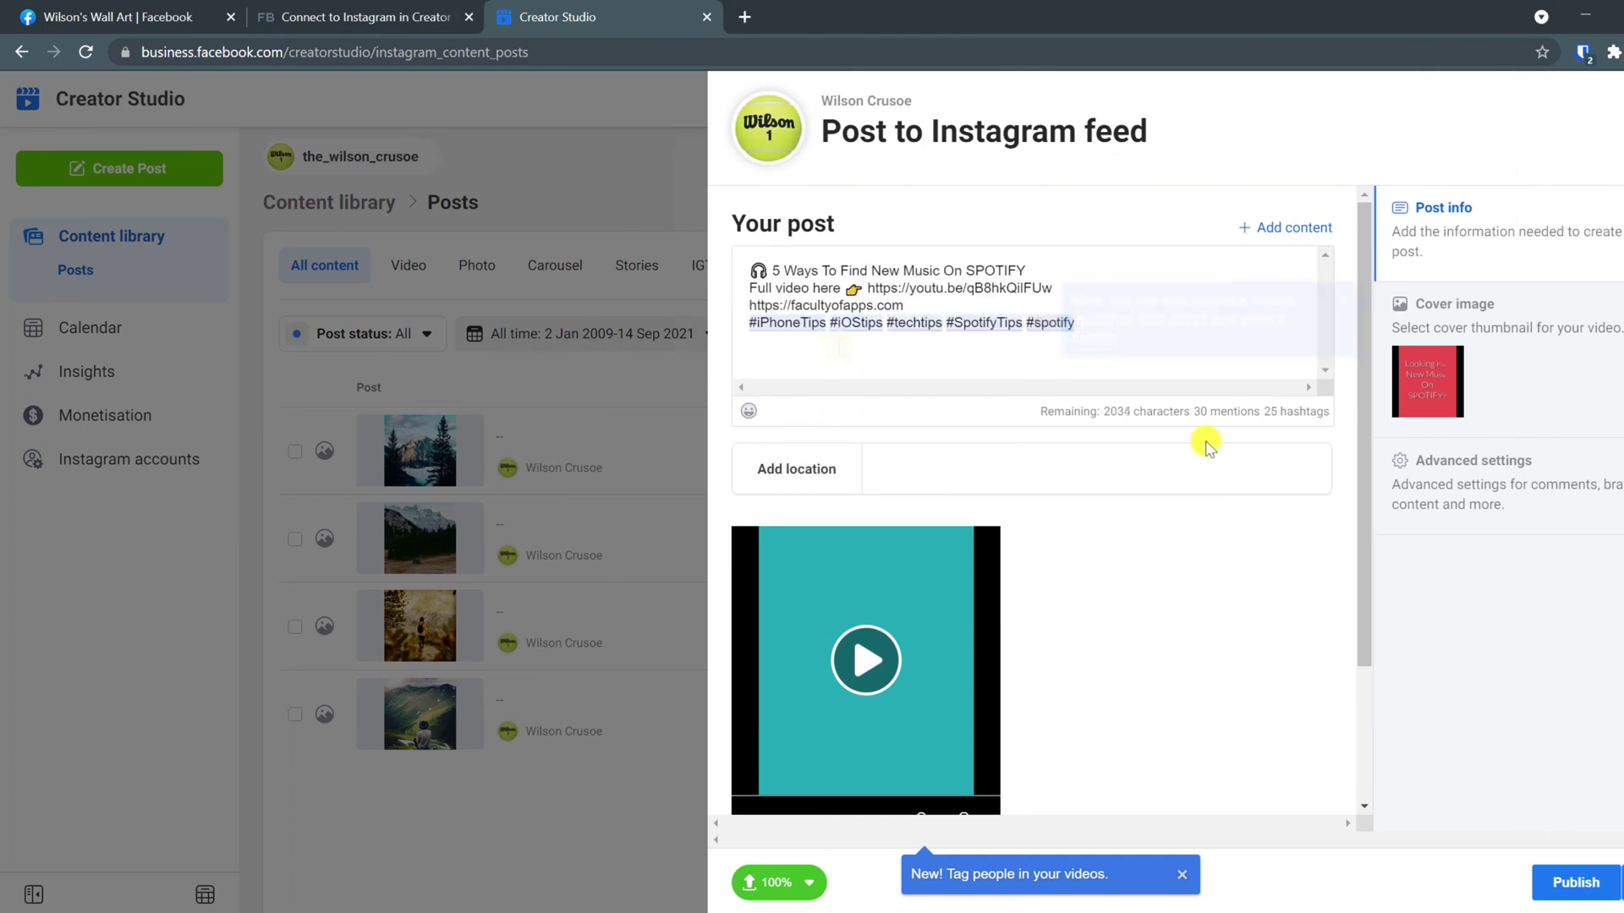
scroll(1208, 446, down, 2)
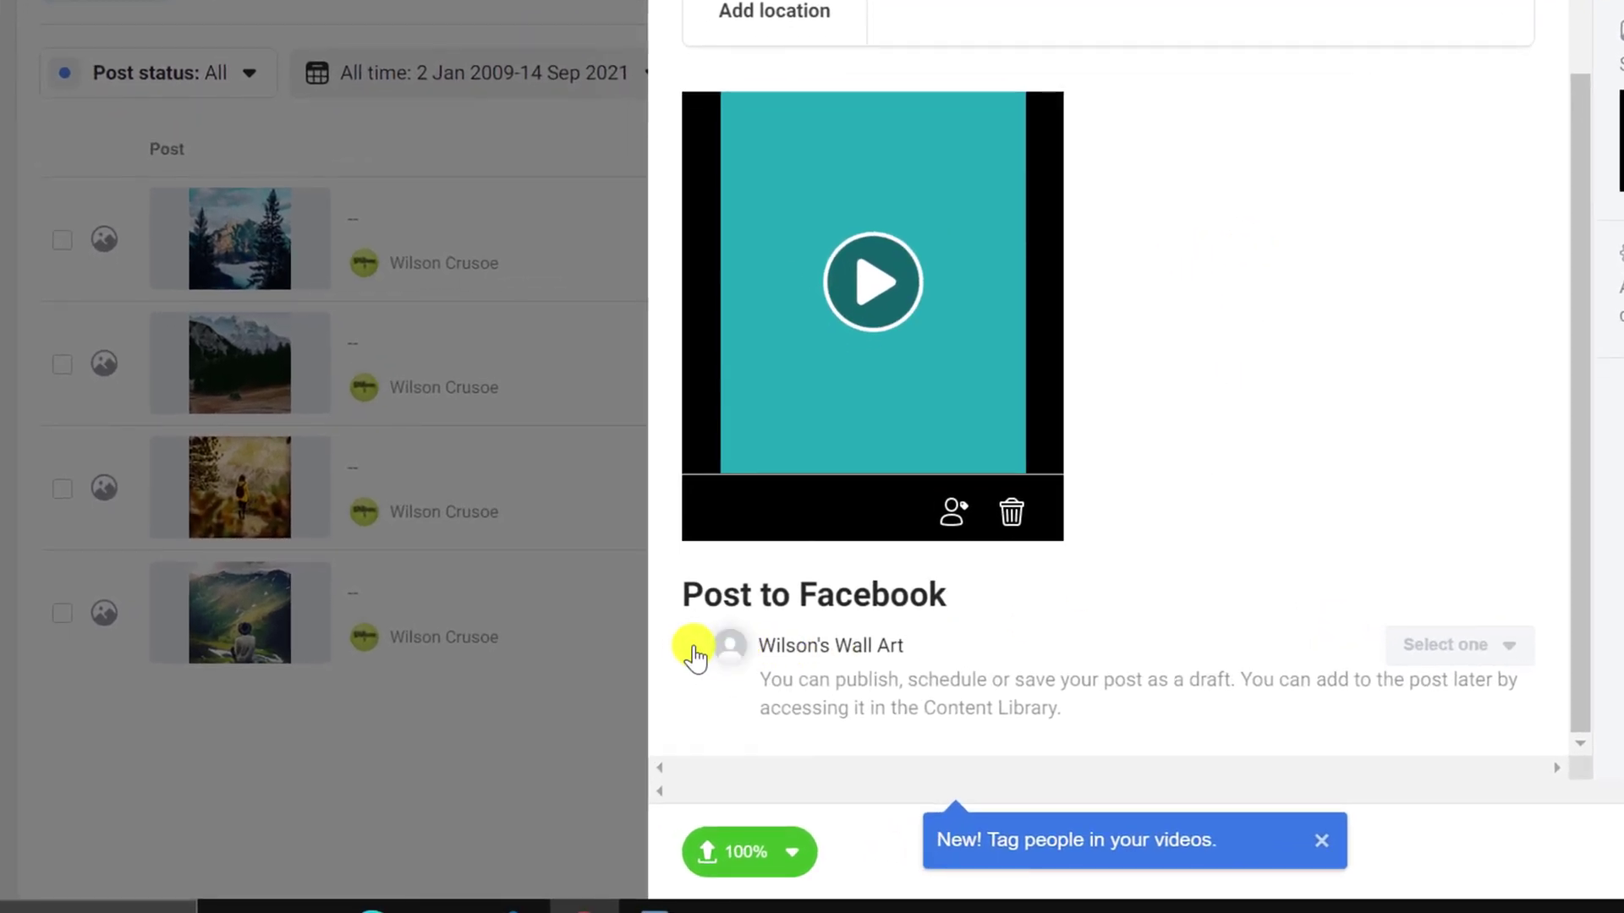
click(690, 656)
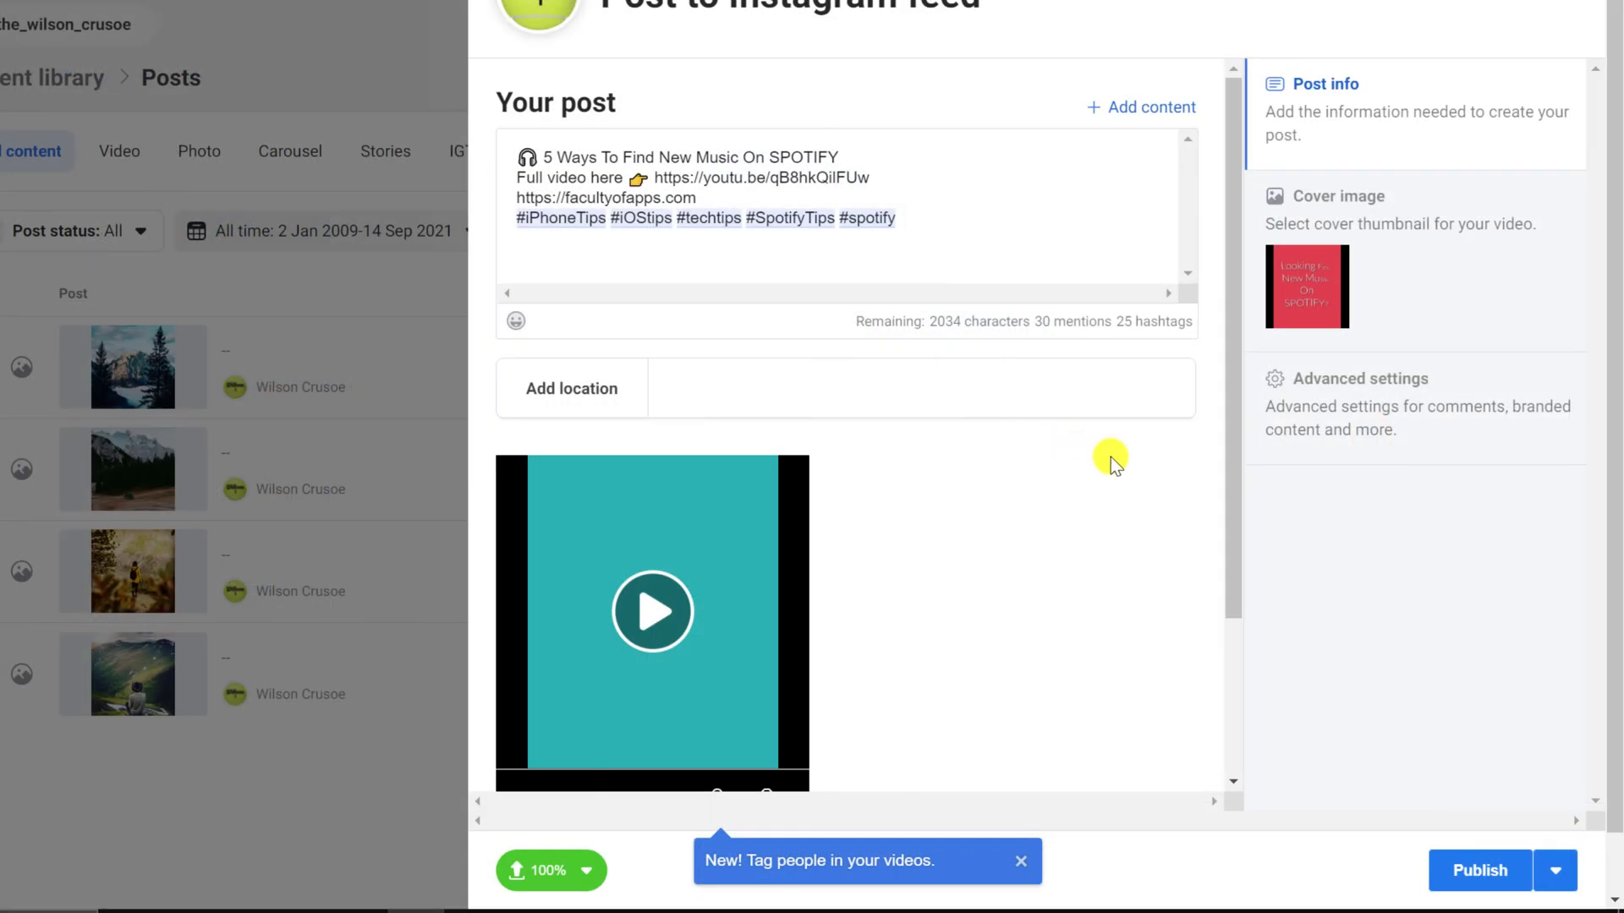
Use Insta-Thumb as the custom cover image, check Advanced settings, and publish
click(1464, 269)
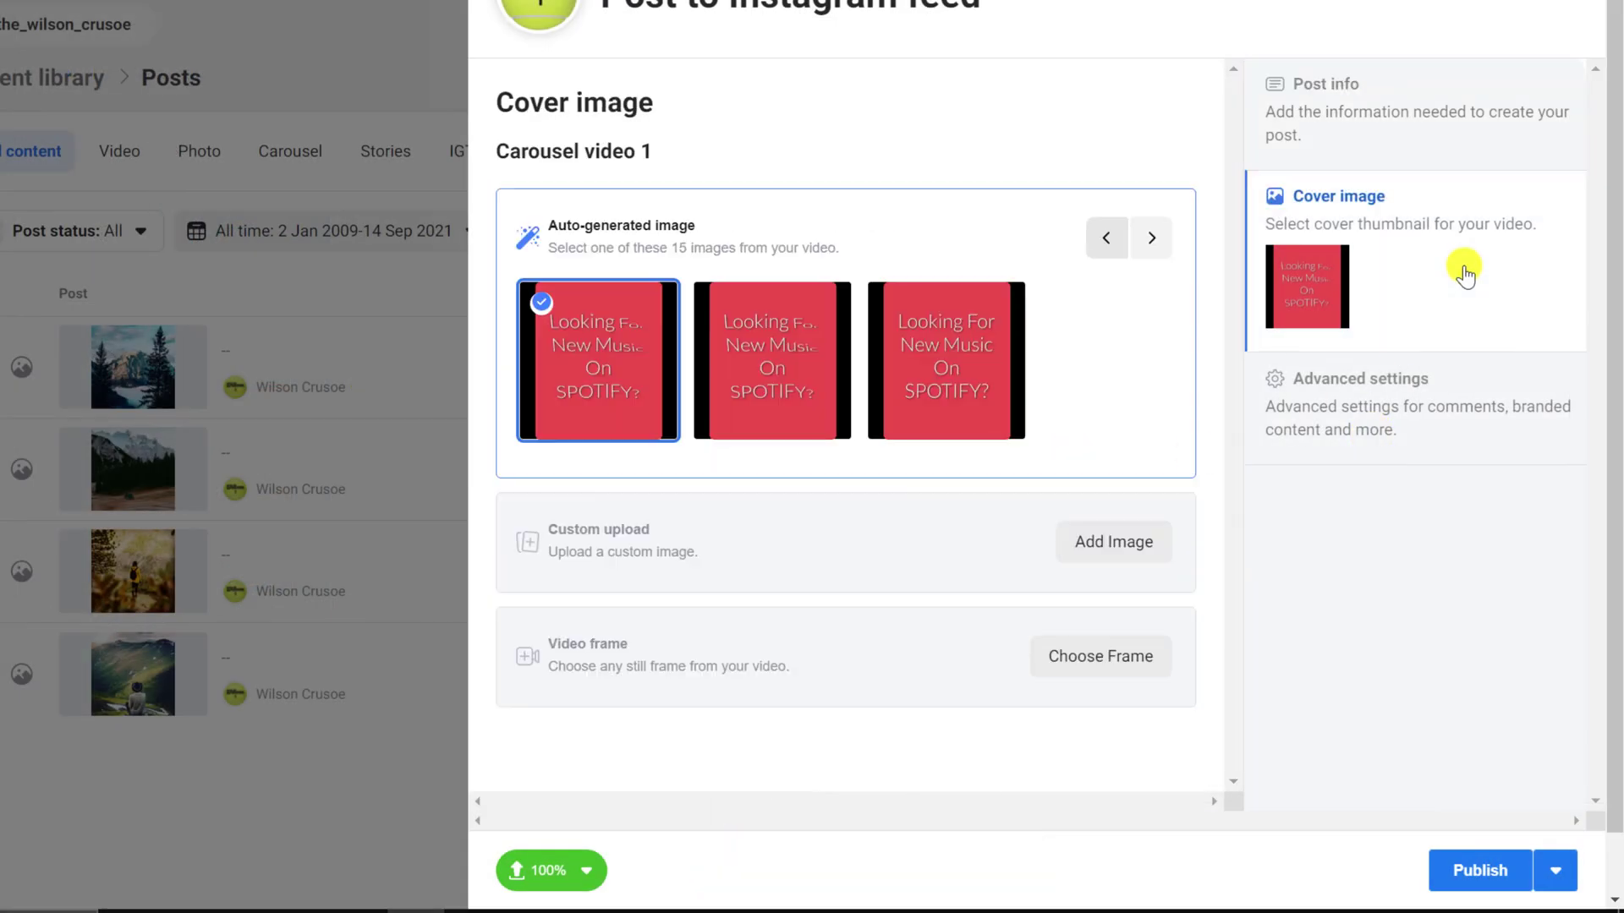
click(1095, 551)
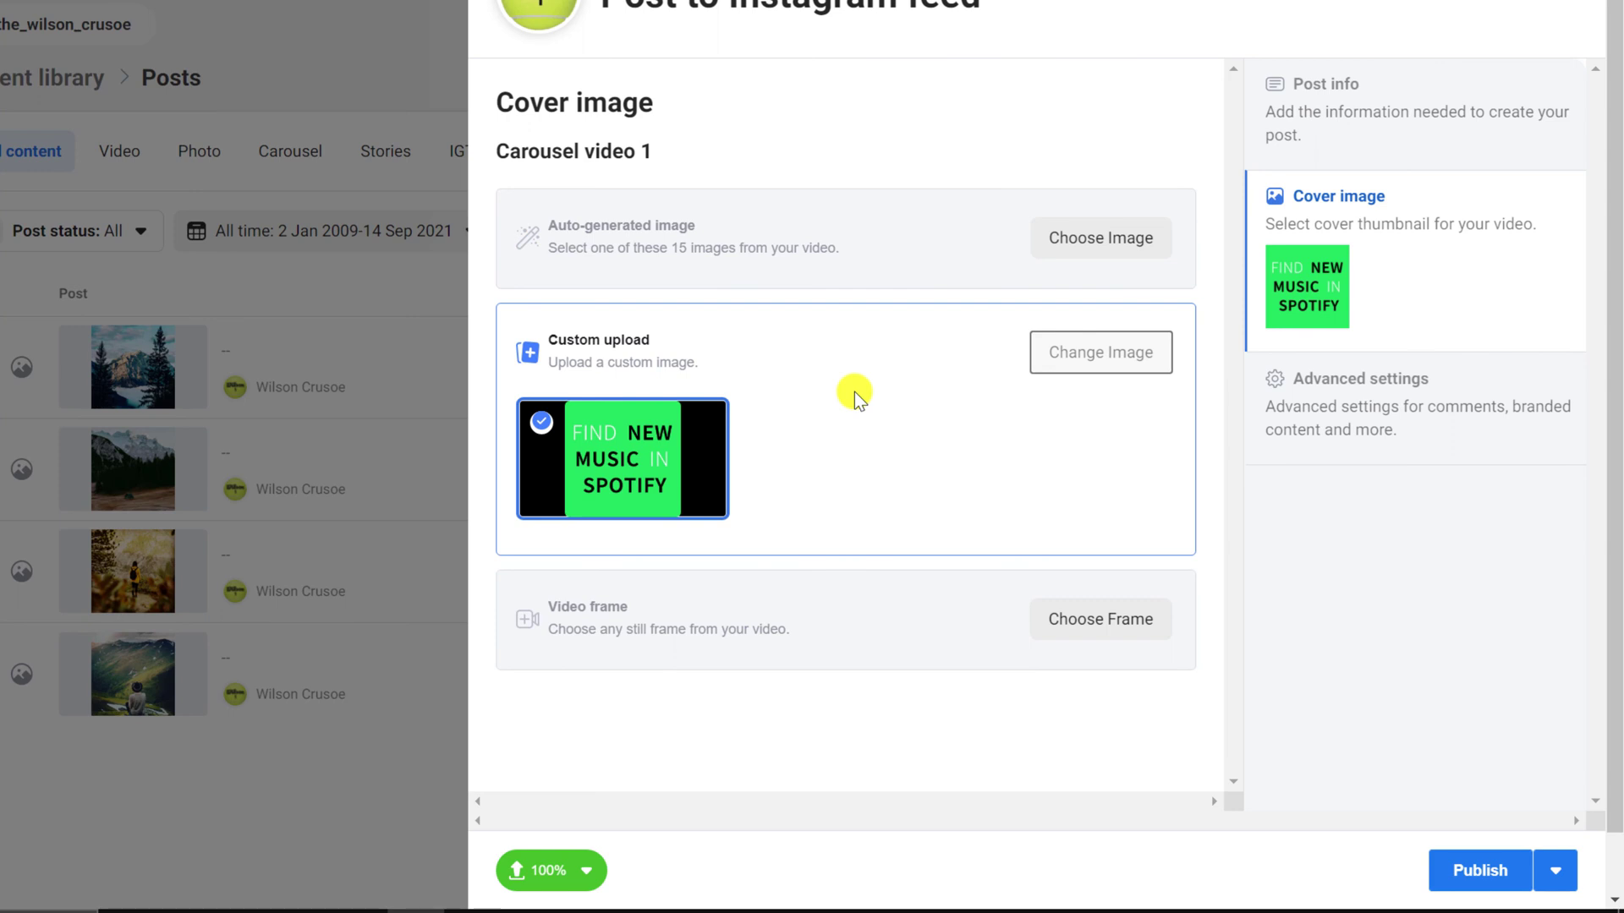
click(1325, 408)
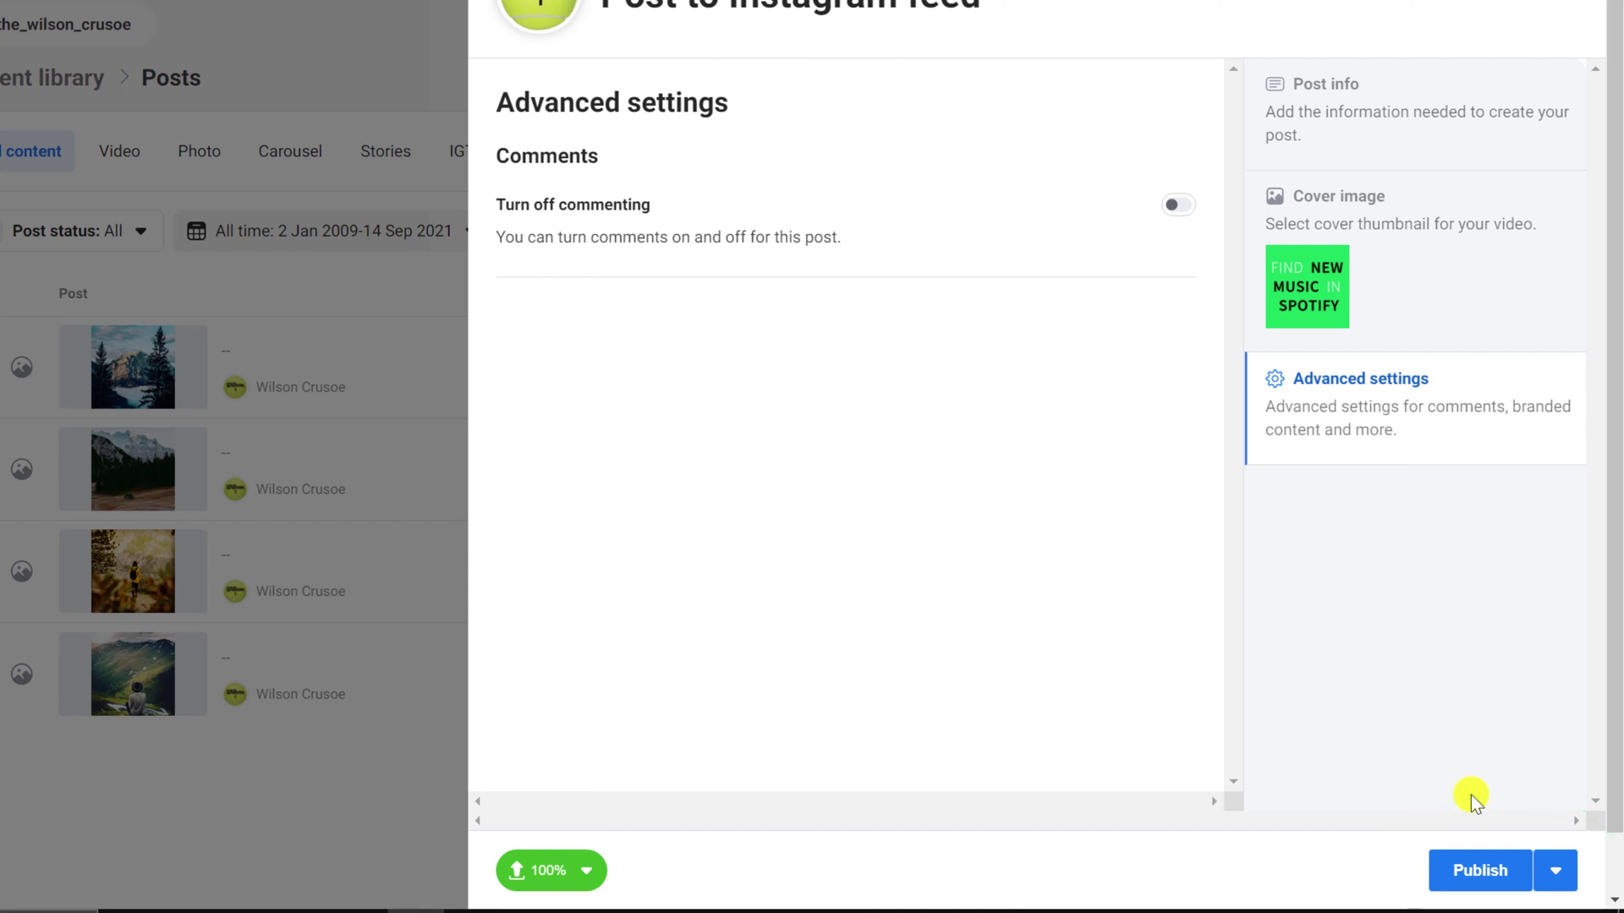
click(1476, 871)
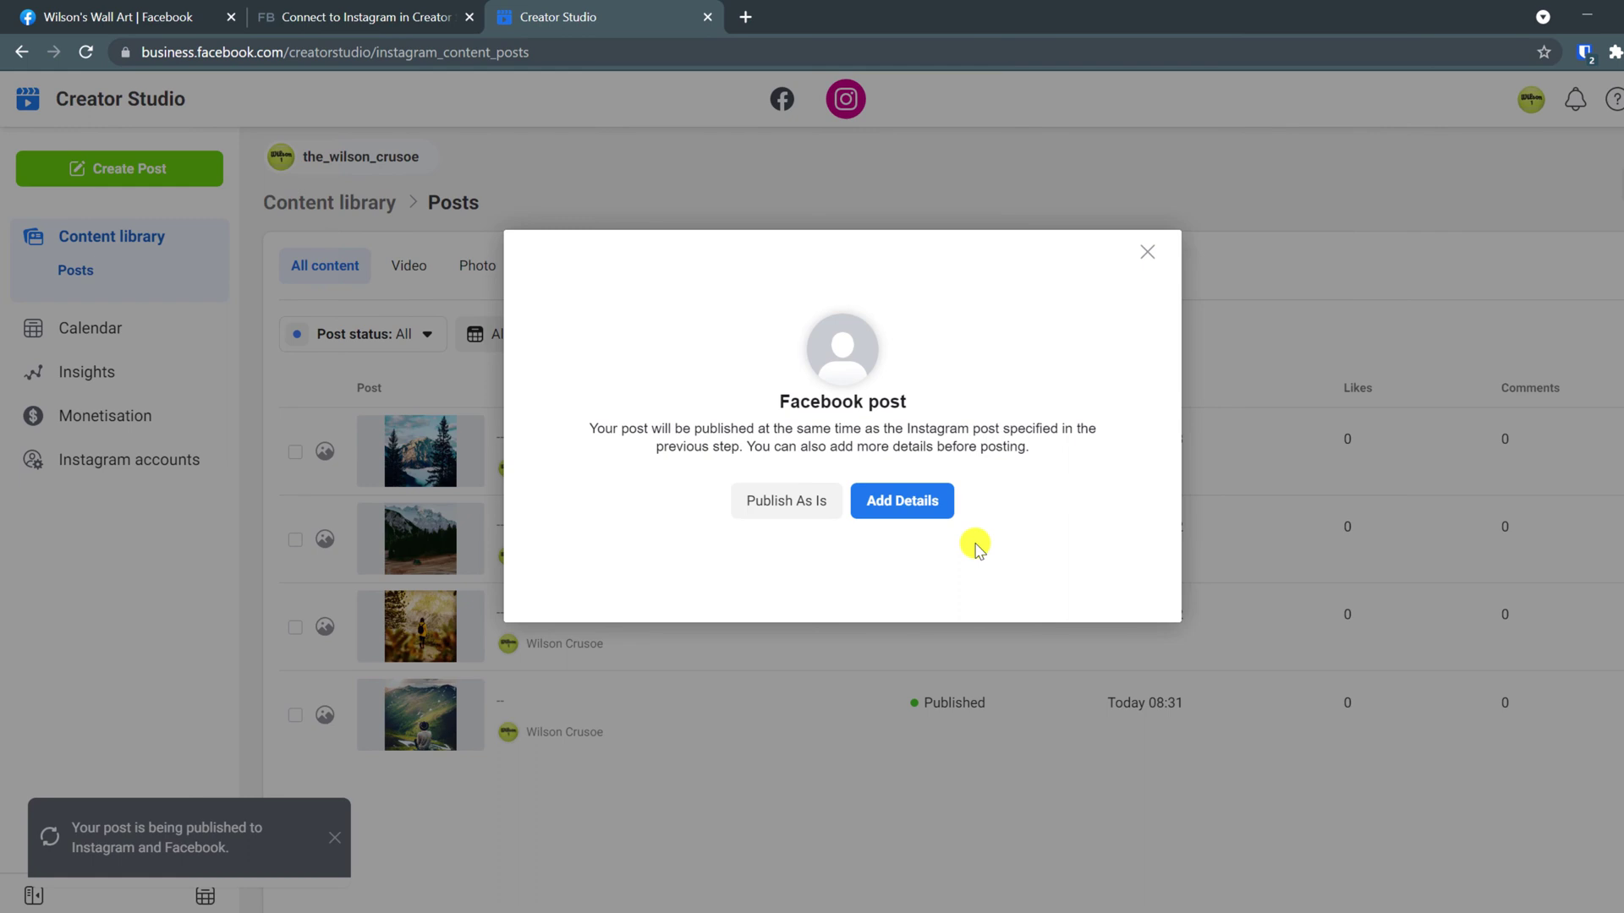
Publish the Facebook copy with Publish As Is
click(786, 501)
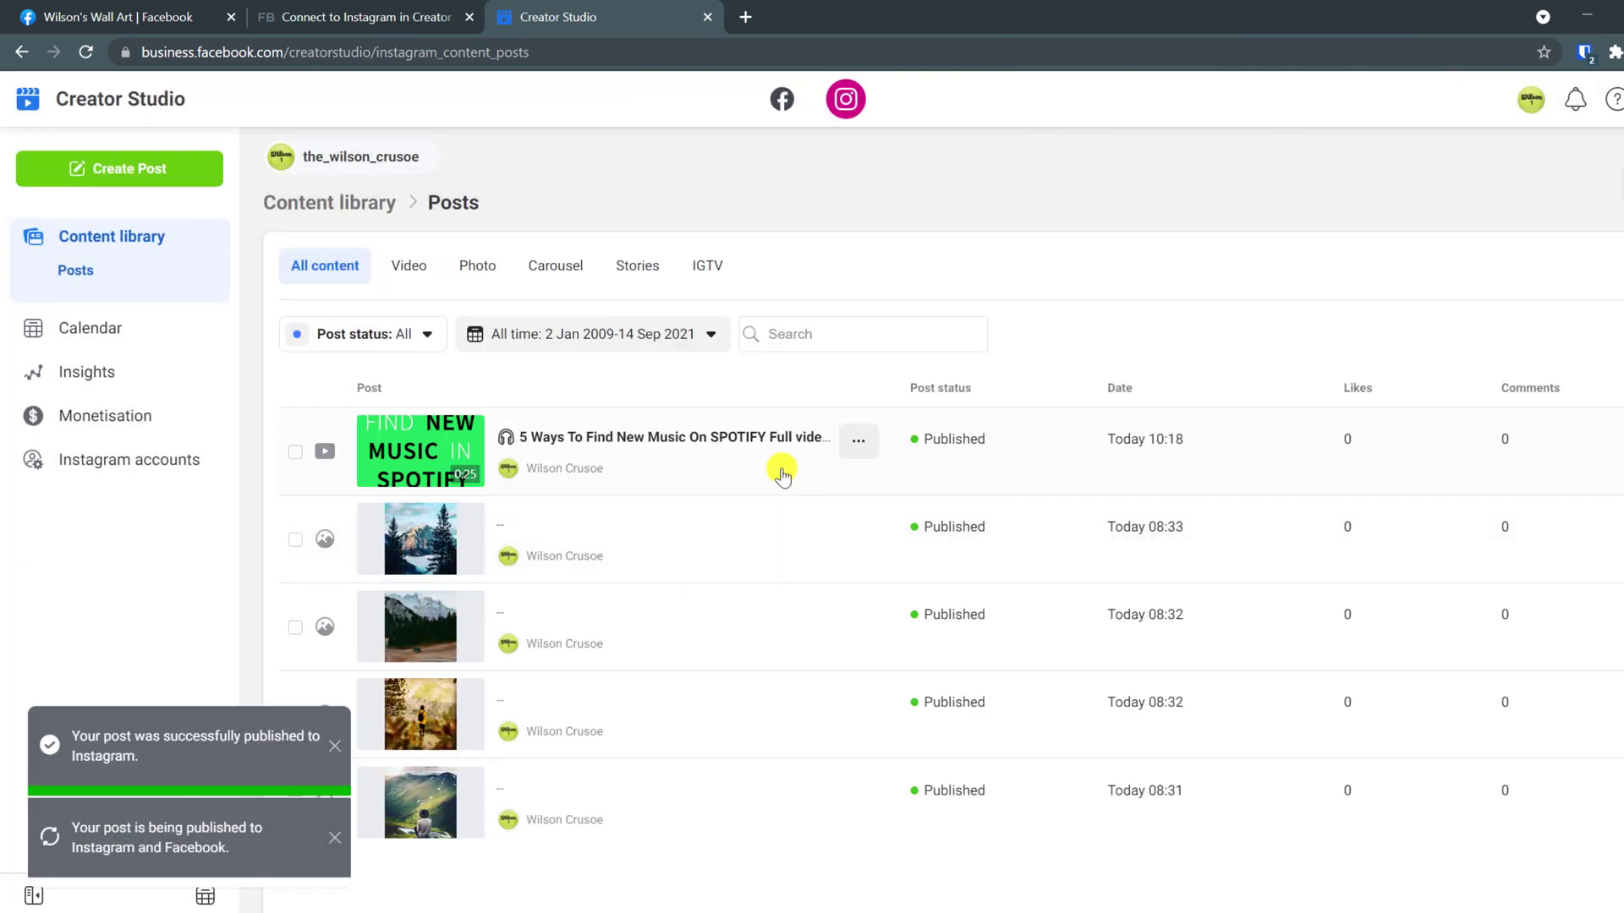